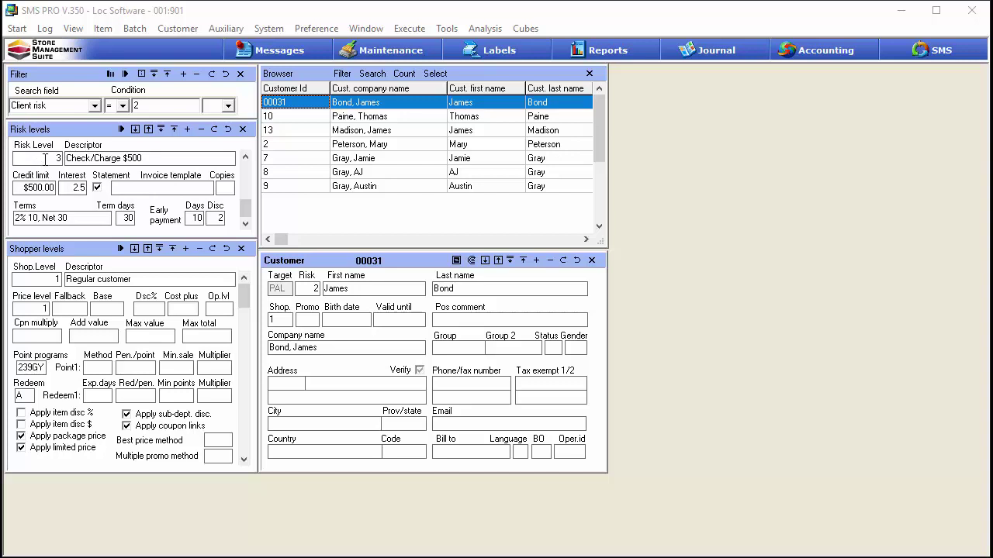
Review the settings of the existing risk levels, from No credit through Check/Charge $500.
click(247, 169)
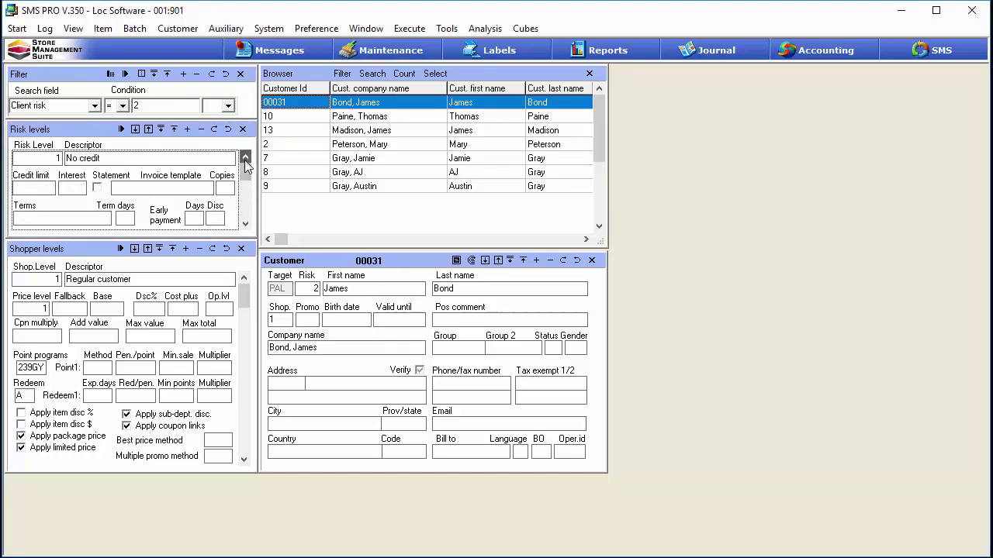
click(245, 224)
click(245, 224)
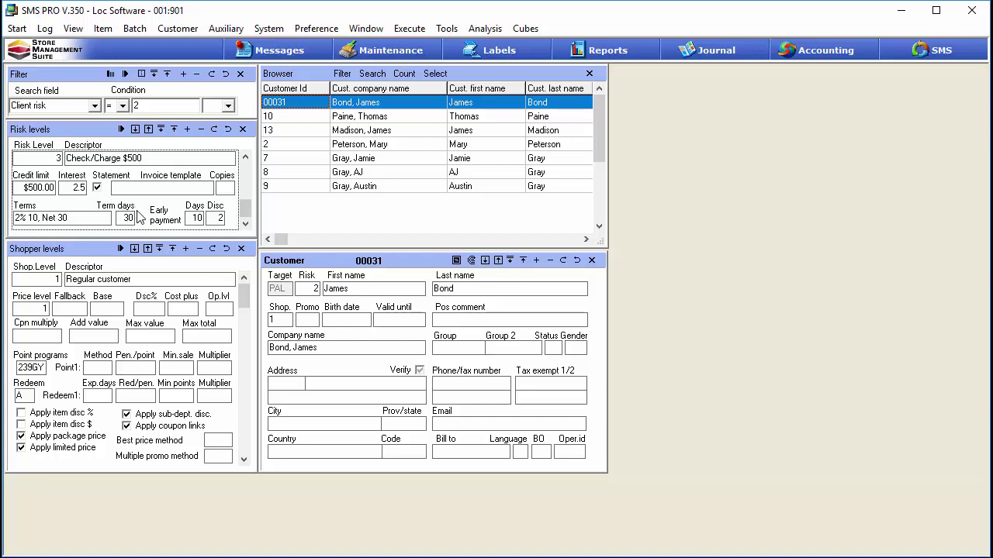
click(151, 186)
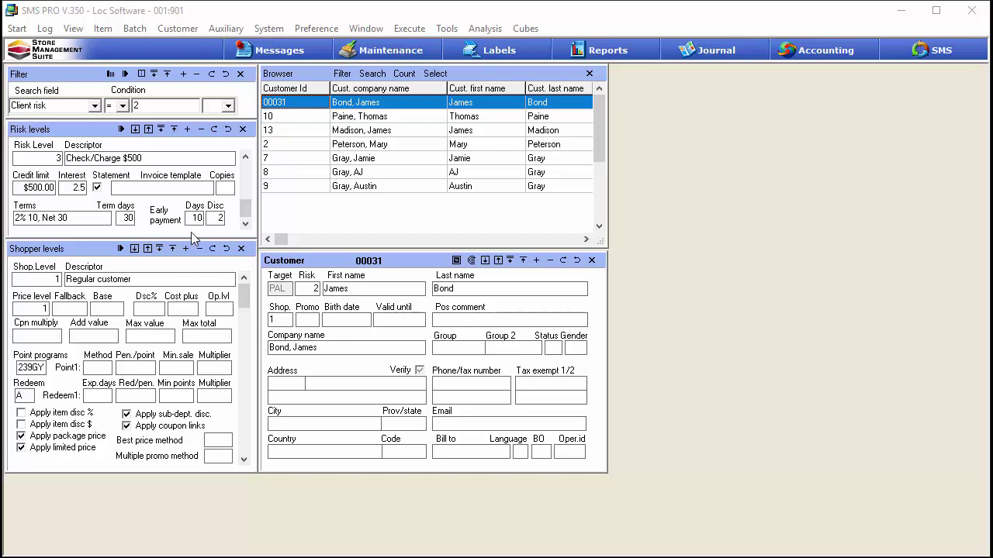
Add risk level 4 with the descriptor "test" and a credit limit of 1000.00.
click(187, 129)
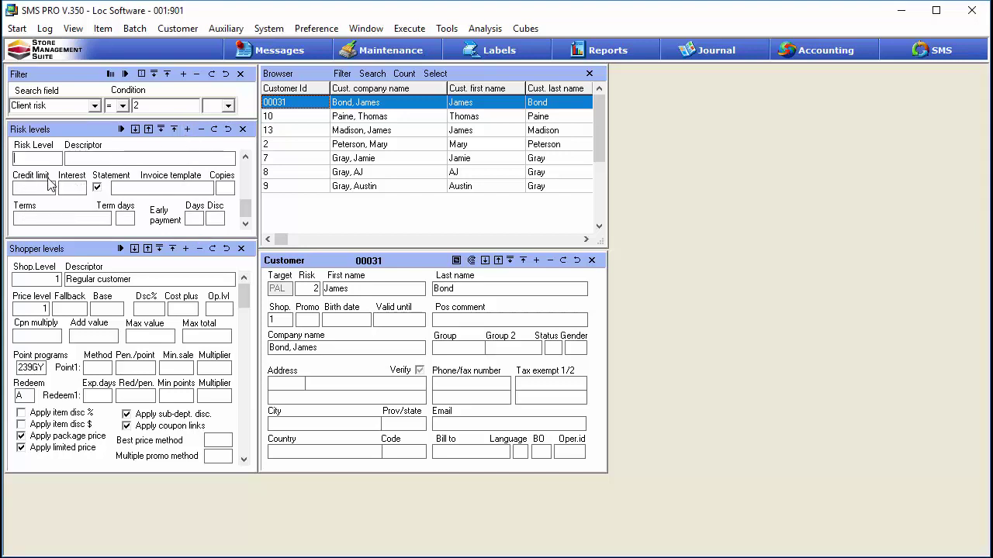
text(4)
click(74, 159)
text(test)
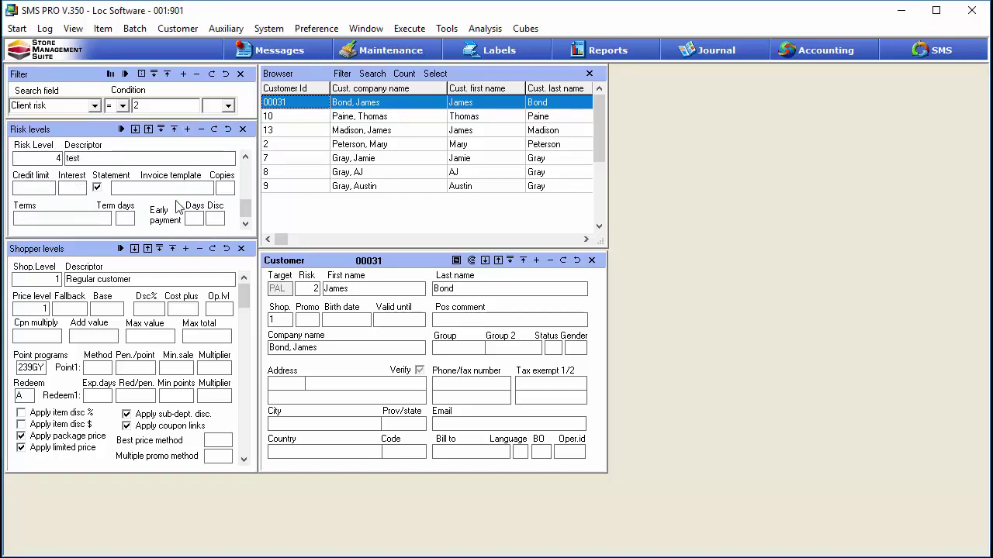
click(38, 189)
text(1000.00)
key(Return)
Browse back through the risk level records, ending on the Check/Charge $500 level.
click(245, 156)
click(245, 157)
click(245, 157)
click(245, 224)
click(245, 224)
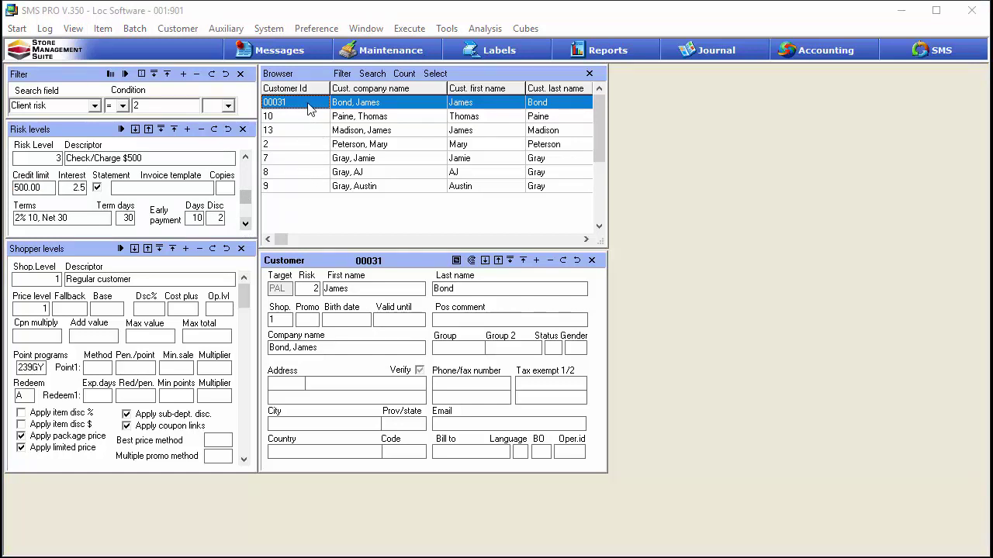
Assign risk level 3, Check/Charge $500, to the first listed customer, then switch to the second customer's record and back.
double_click(308, 290)
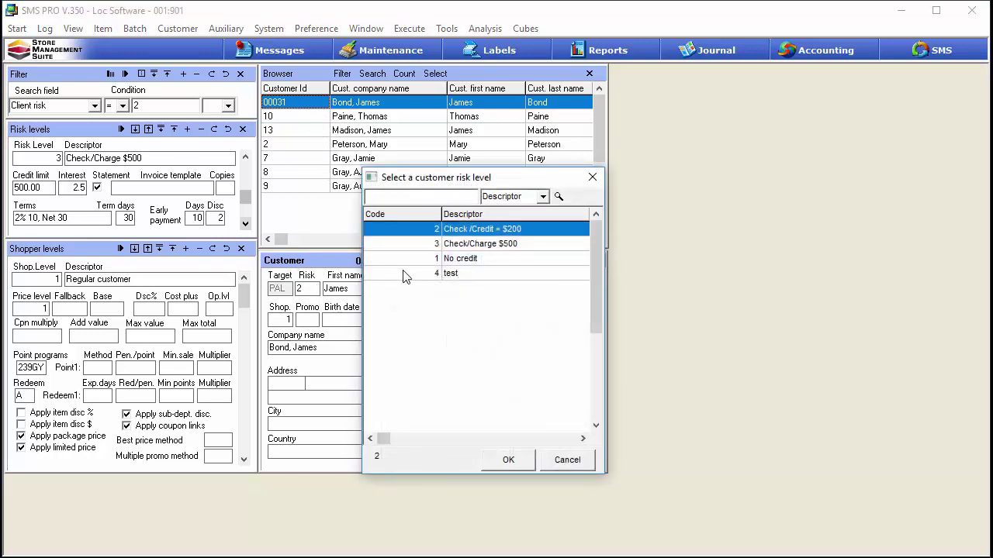
click(433, 245)
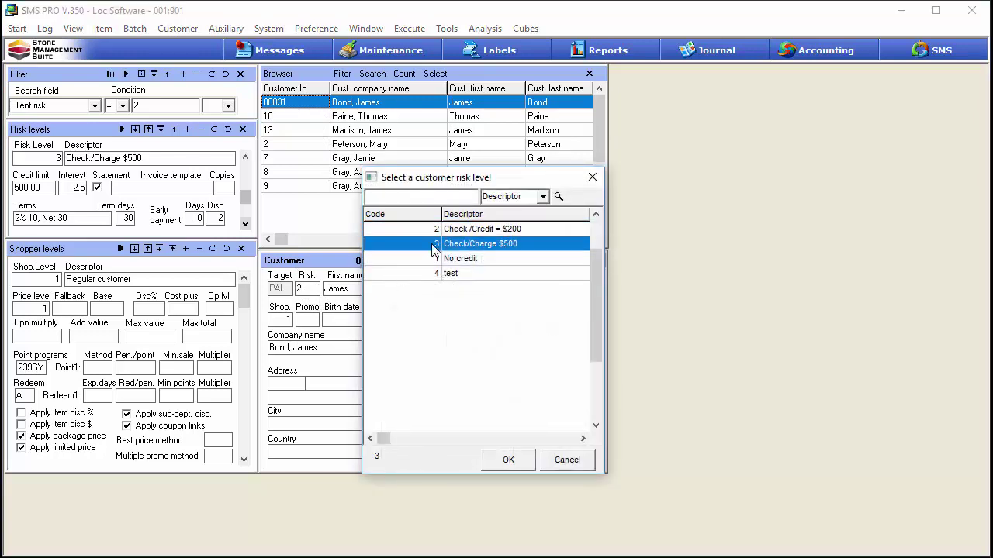
click(507, 460)
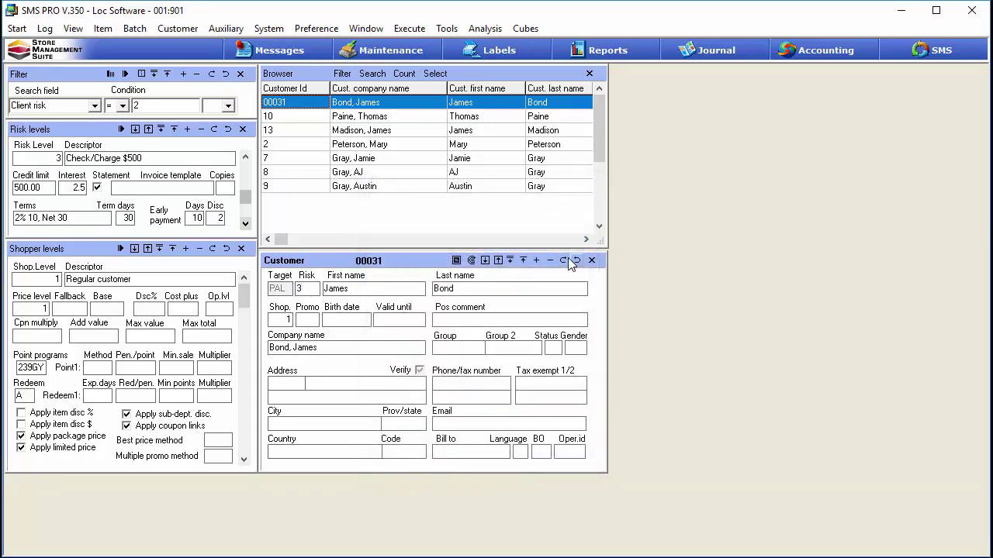
click(295, 116)
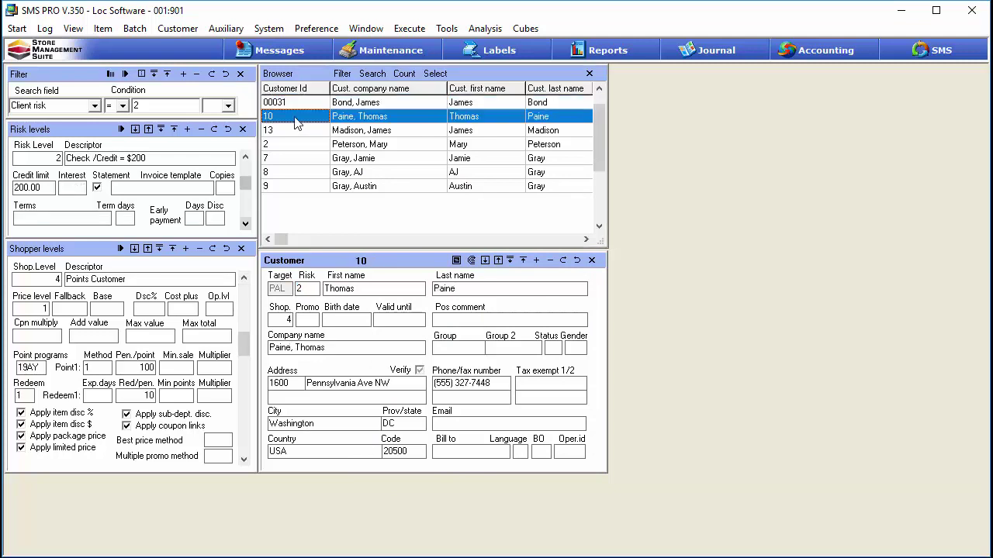
click(294, 104)
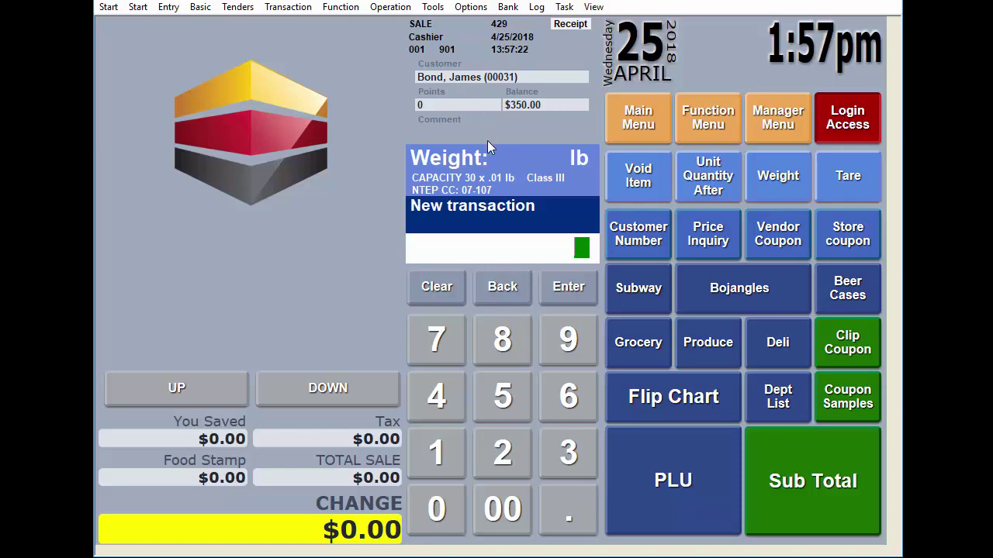
In the point-of-sale program, ring up a $350.00 Grocery item and tender the full 350.00 as a store charge.
text(350.0)
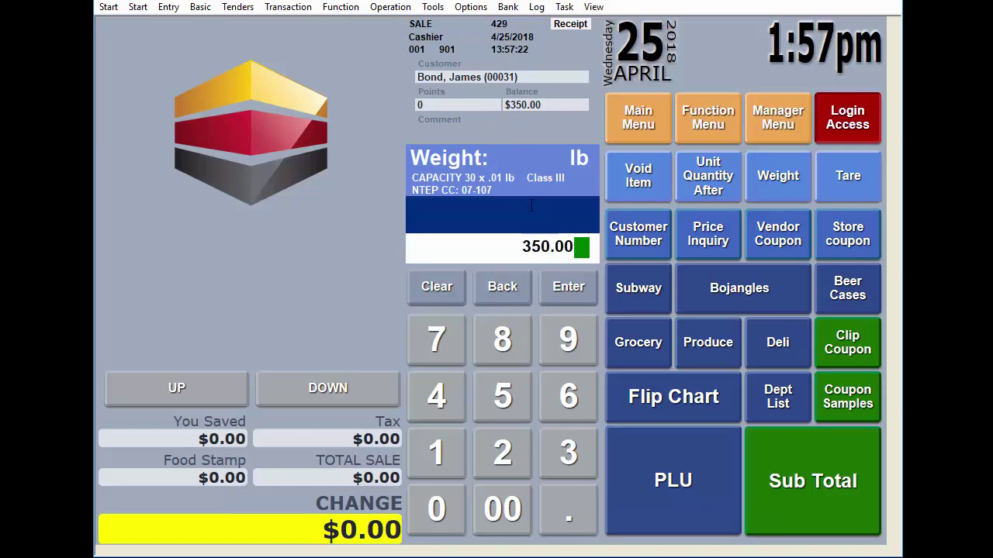
click(652, 343)
click(781, 461)
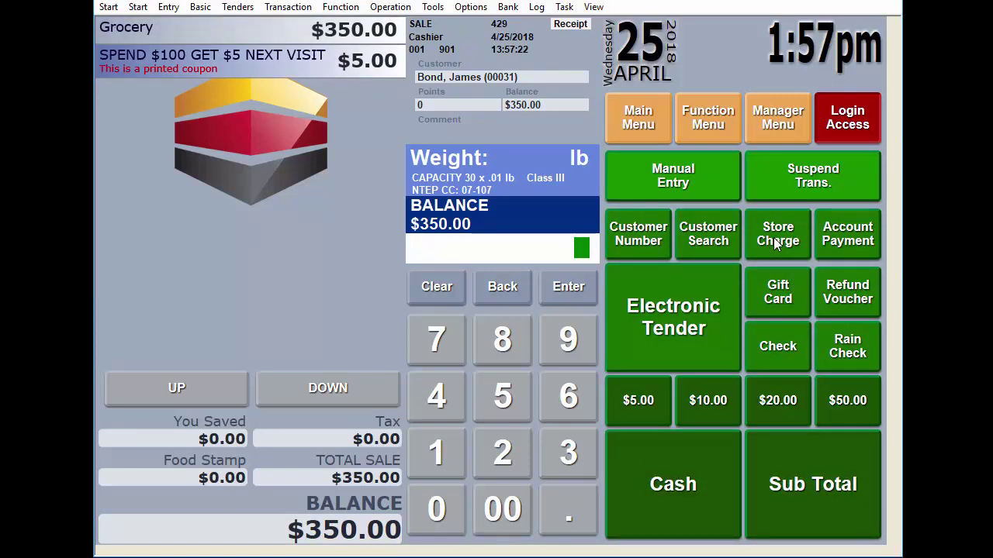
click(776, 244)
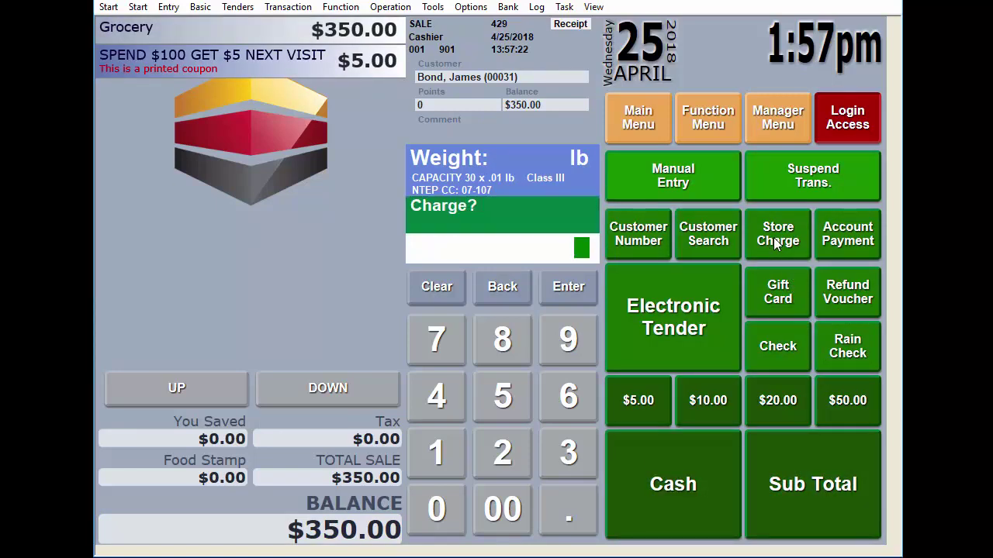
text(350.00)
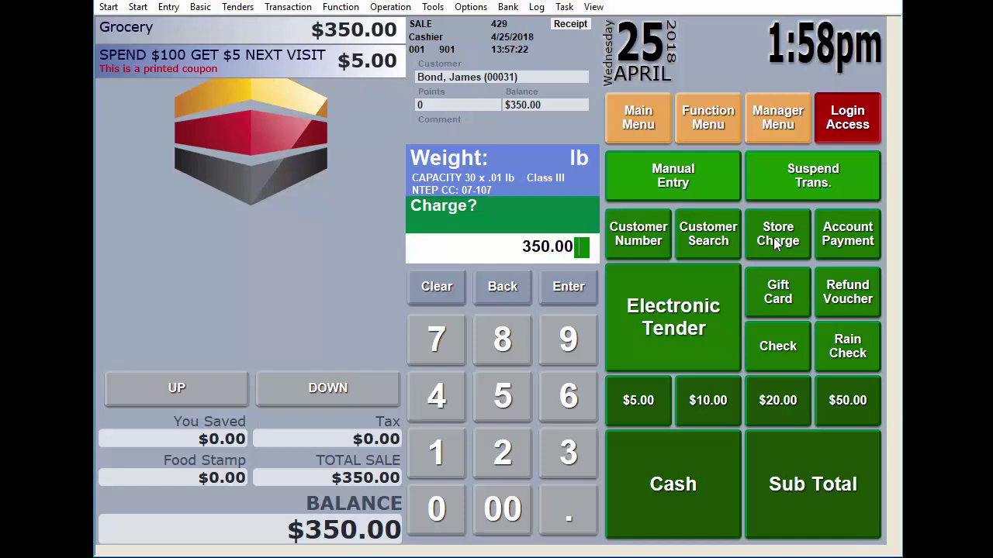
click(580, 297)
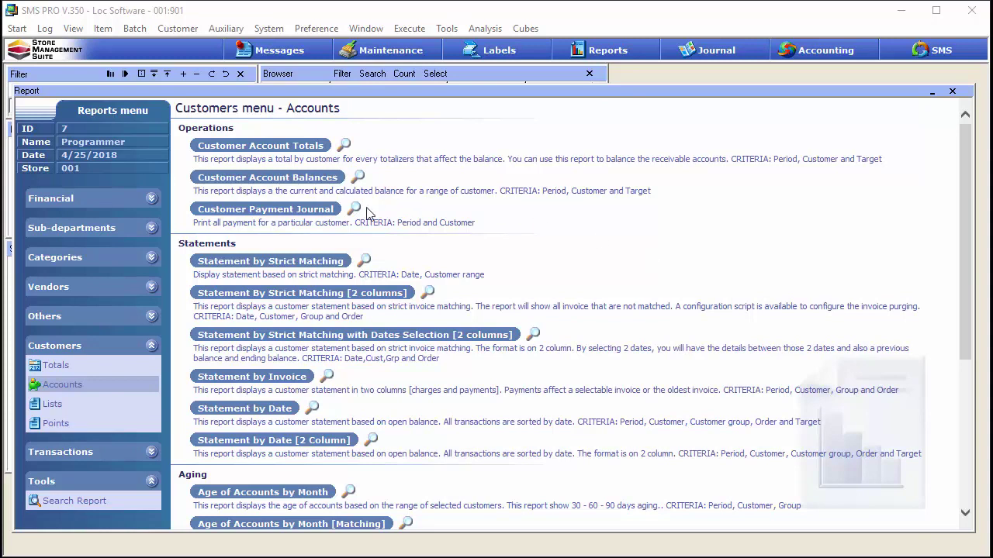
Run the Customer Account Totals report for the year, look through the customers' totals, and close it.
click(301, 148)
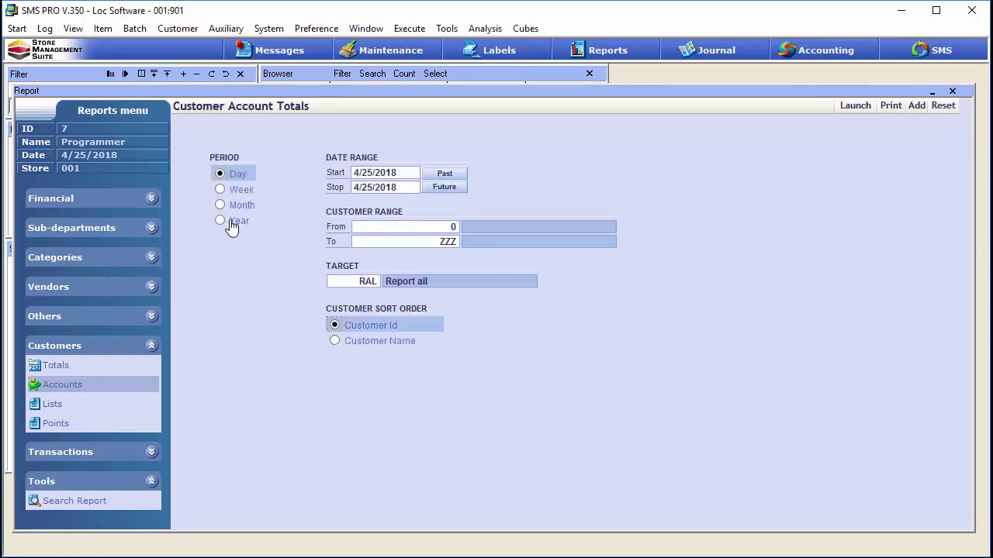
click(223, 220)
click(854, 106)
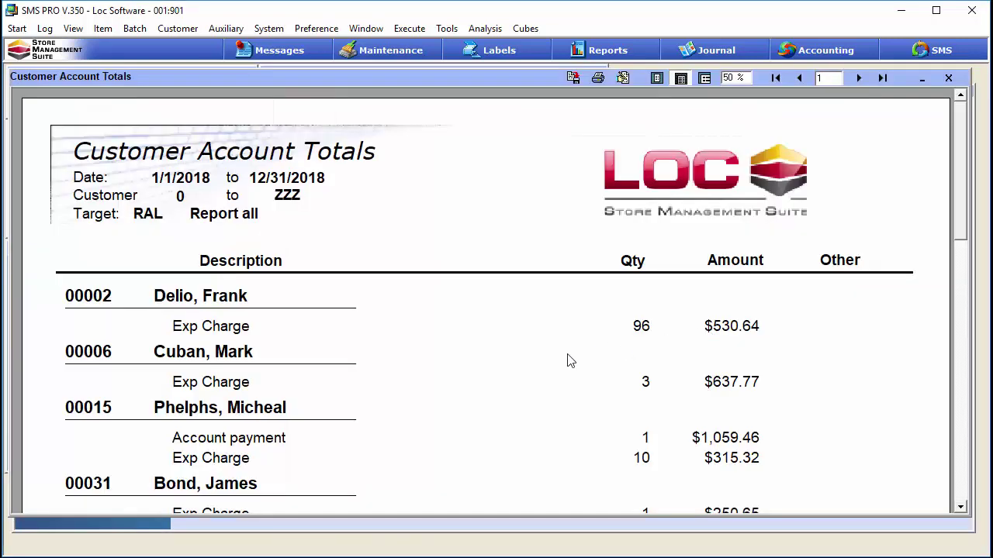
drag(959, 167, 948, 314)
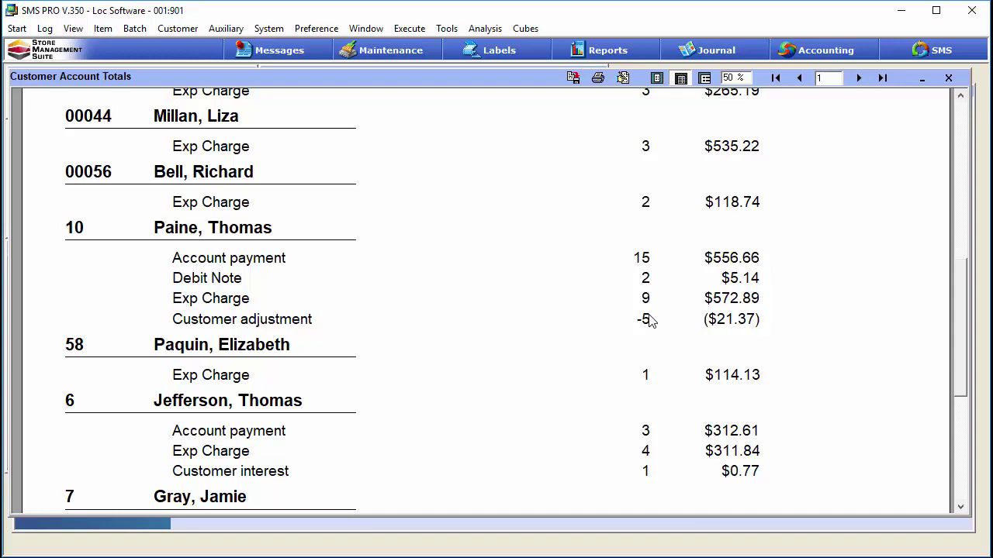
key(Escape)
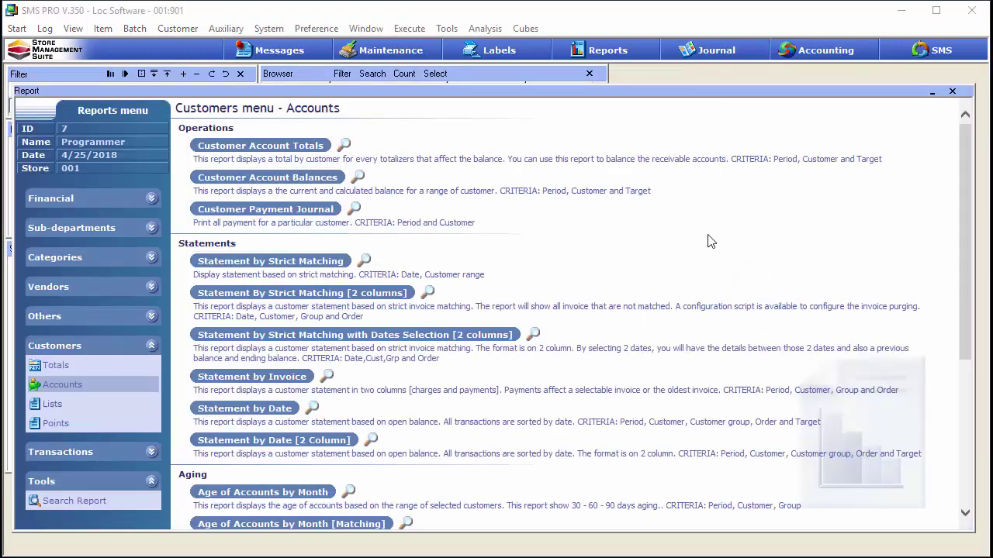
Run the Customer Payment Journal report for the year and look through the listed payments.
click(283, 211)
click(240, 223)
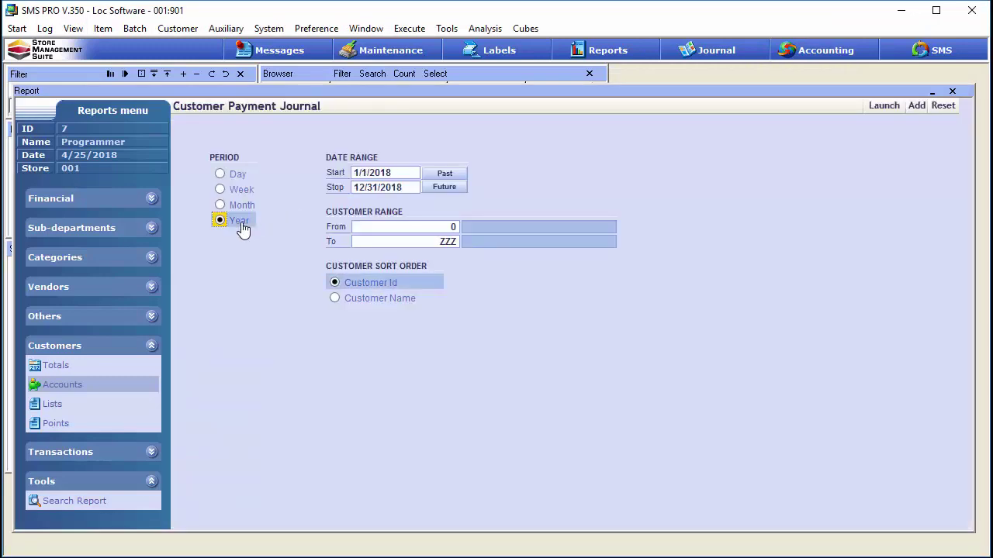
click(882, 108)
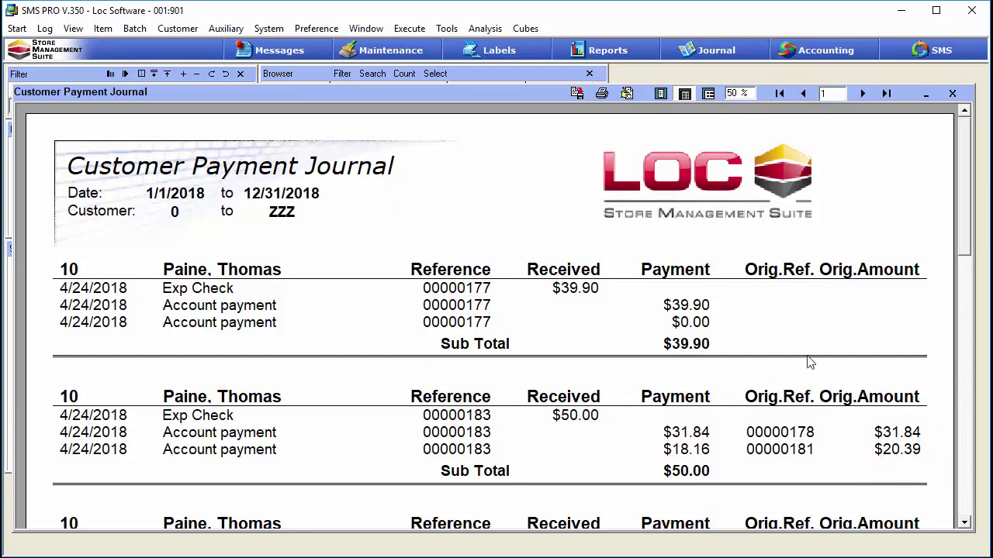
scroll(971, 237, down, 5)
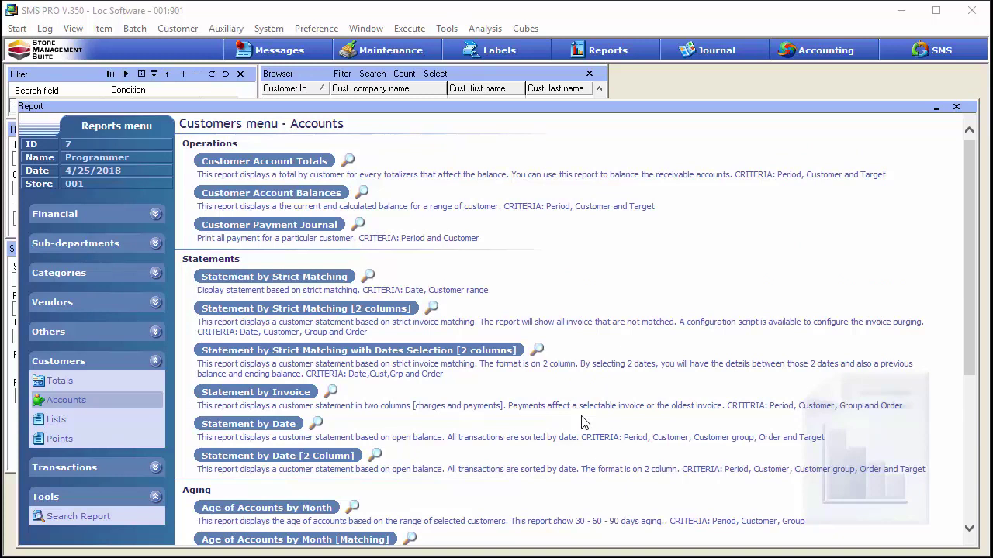
Generate the Statement By Strict Matching (2 columns) report for a limited range of customer IDs.
click(356, 313)
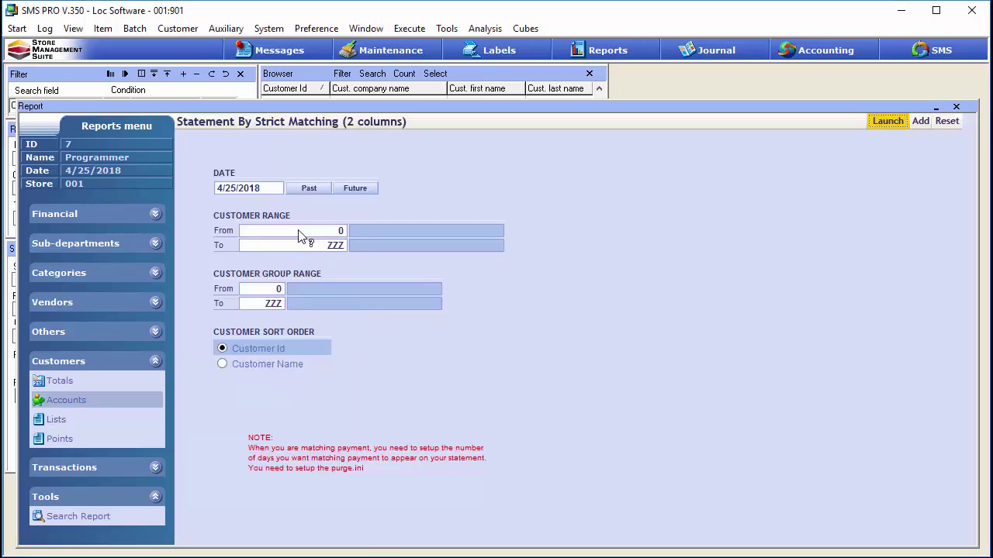
click(298, 229)
text(7)
key(Return)
text(9)
key(Return)
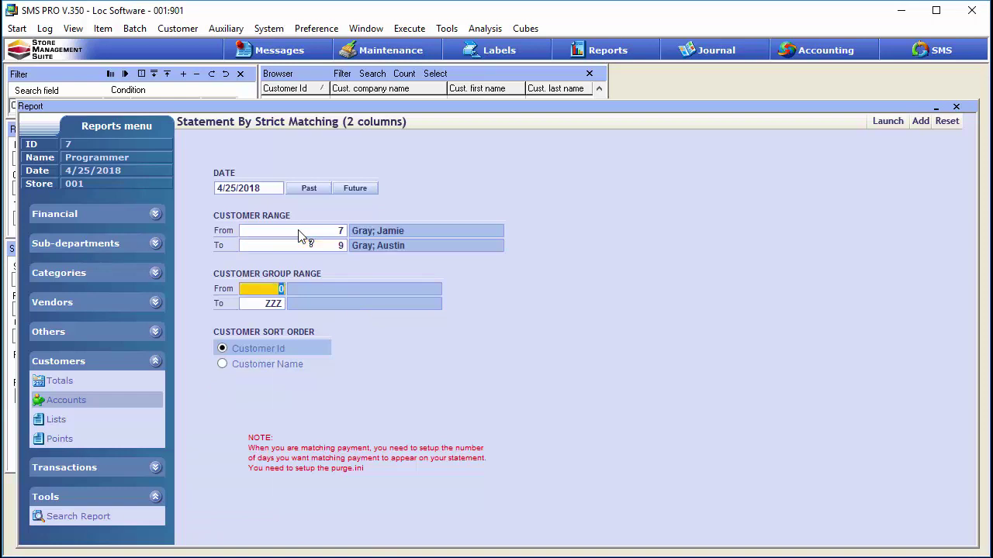
click(886, 123)
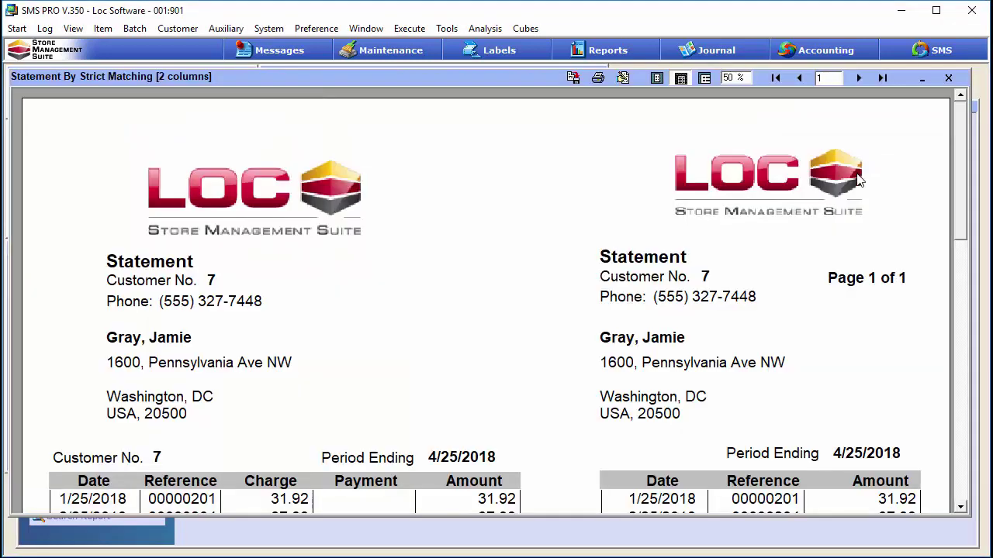
Examine the statement's charges, total amount due and aging breakdown, then close the report.
drag(960, 183, 959, 237)
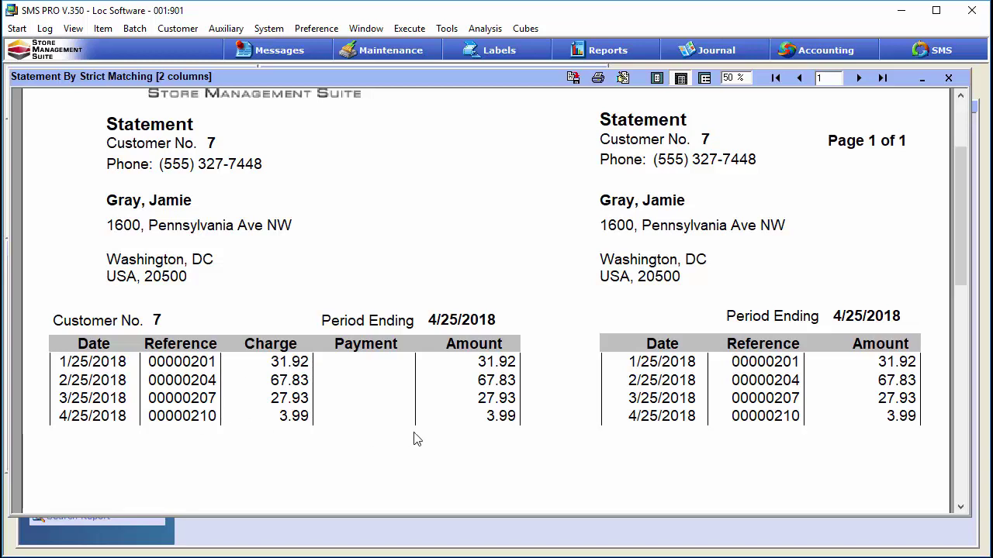
drag(962, 192, 958, 410)
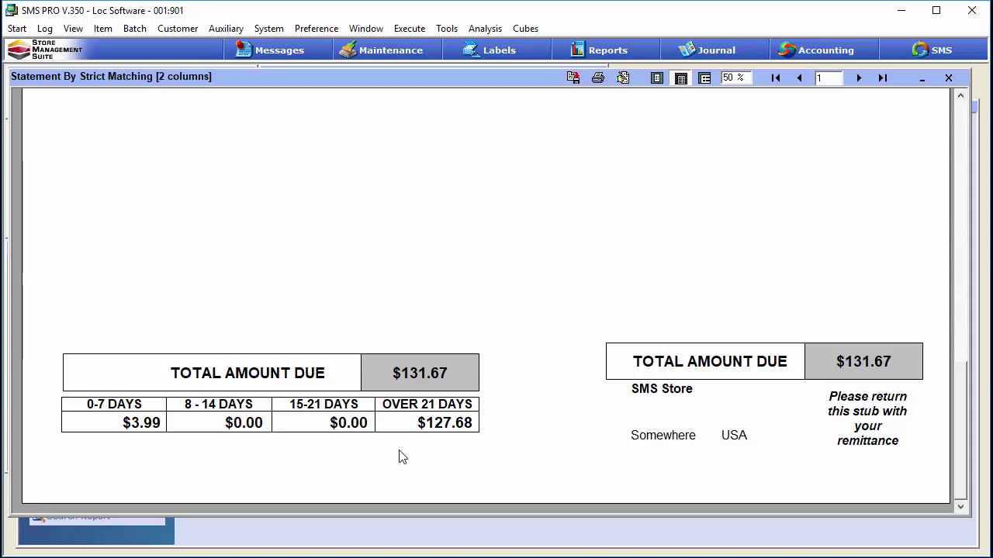
drag(962, 372, 962, 146)
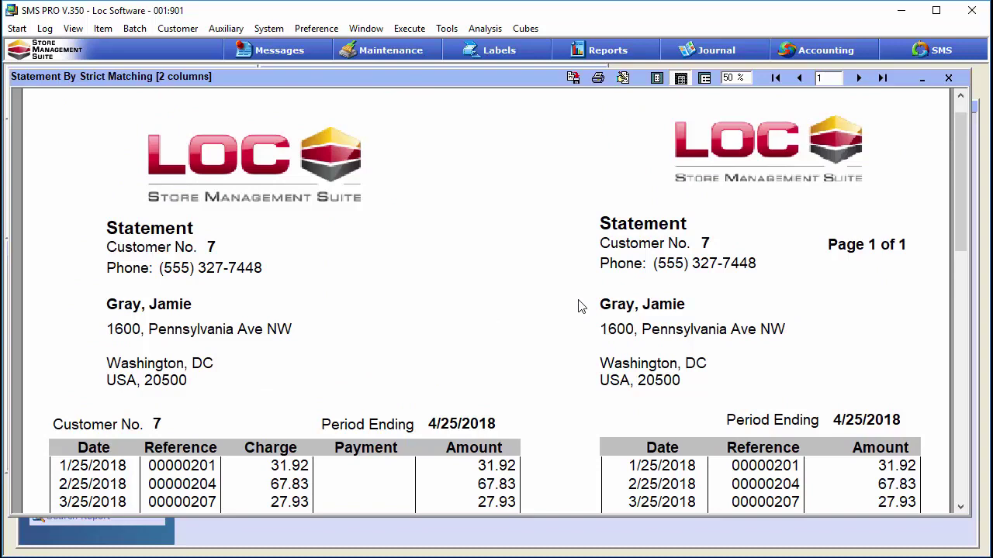
key(Escape)
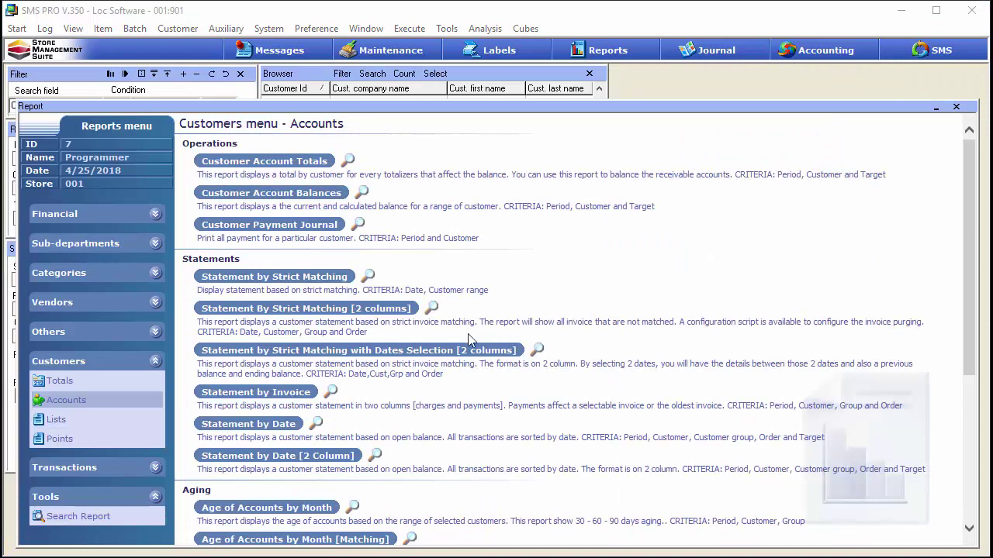
Add the Statement By Strict Matching (2 columns) report as a task and set its section to Email All Customers.
click(376, 311)
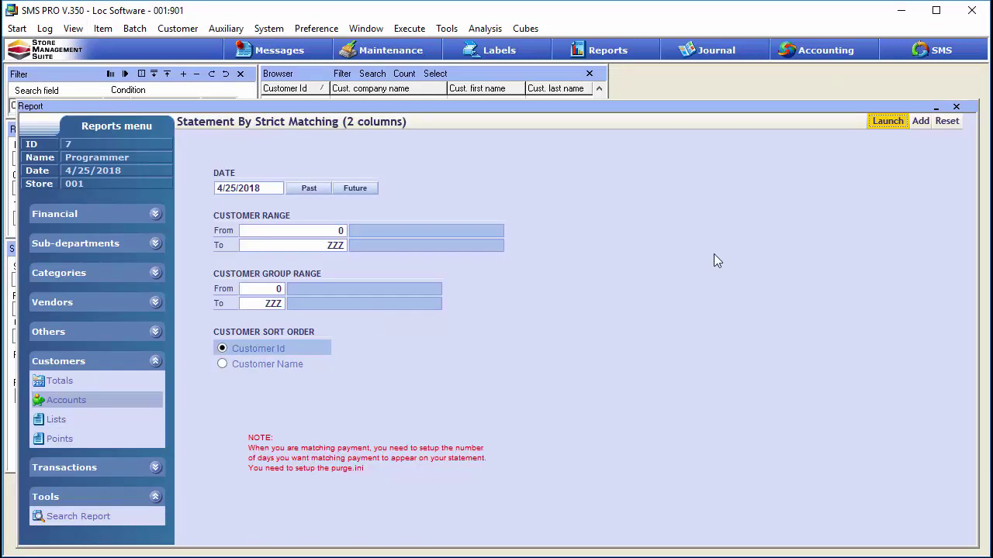
click(919, 123)
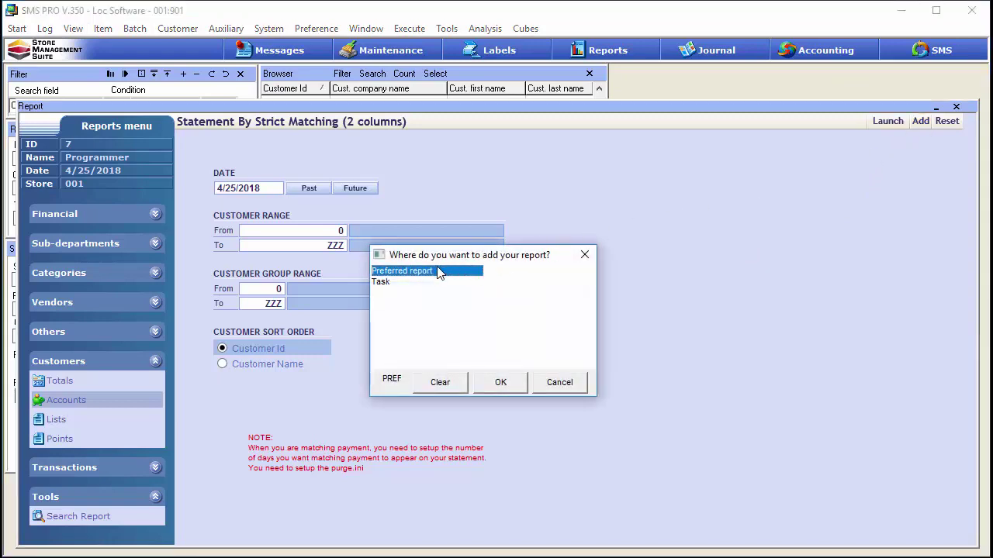
click(388, 283)
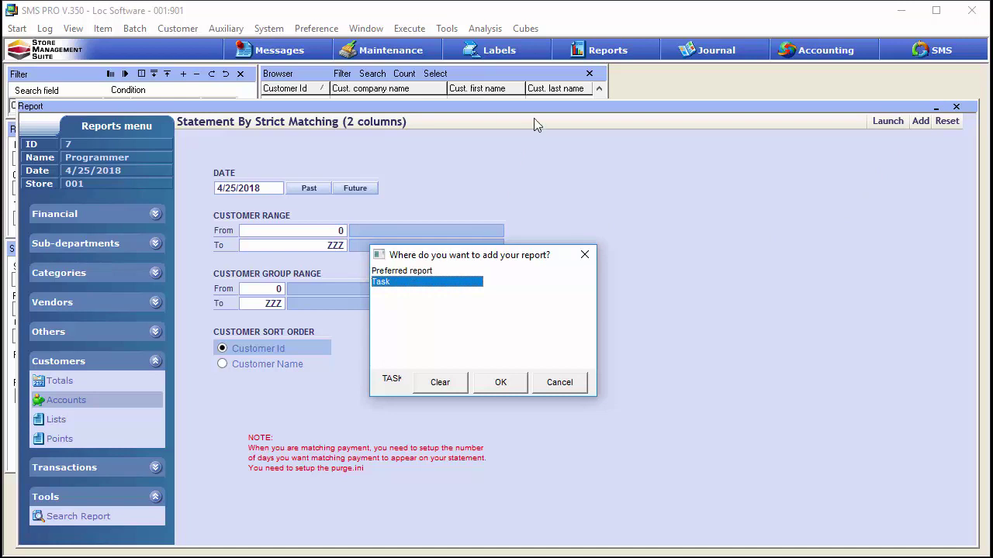
click(500, 383)
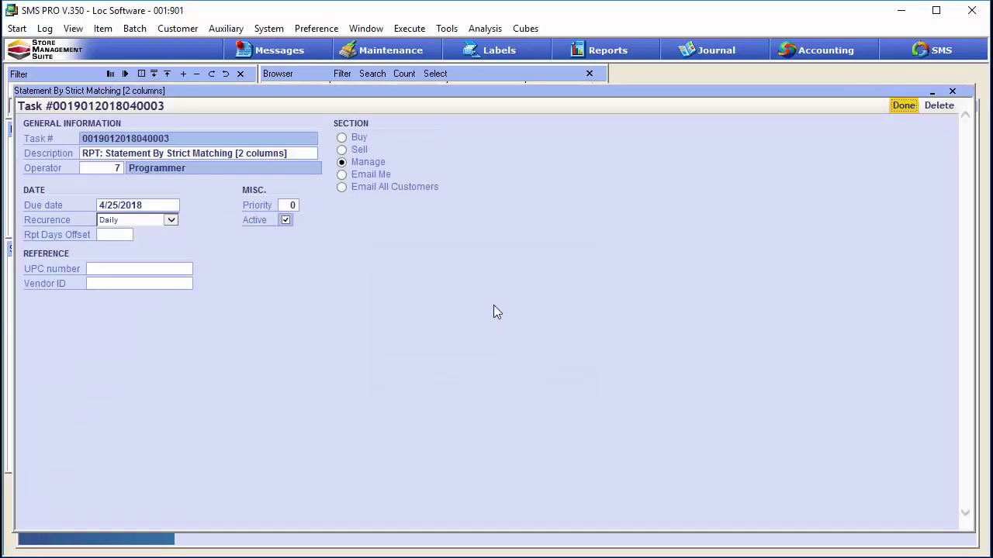
click(342, 187)
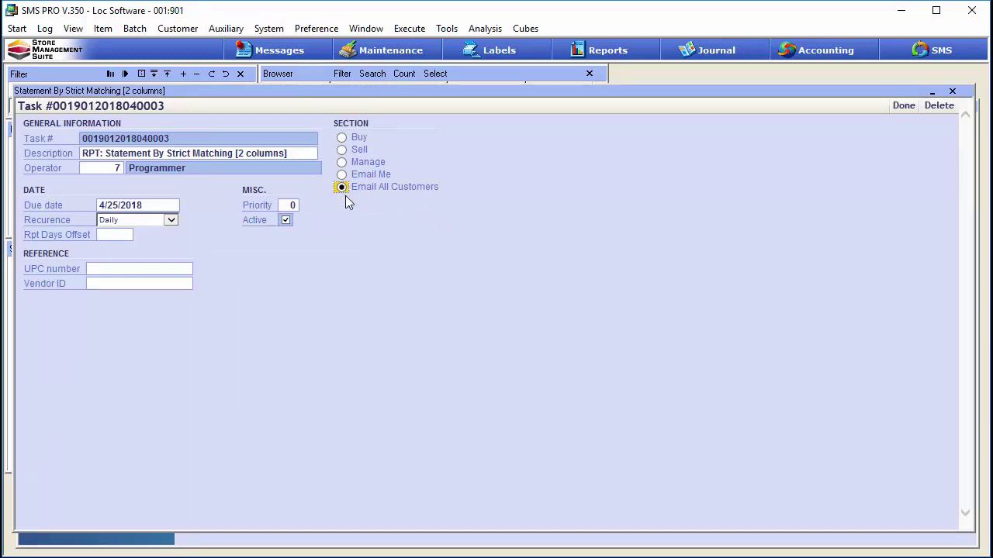
Set the statement task's recurrence to Monthly and save the task.
click(172, 222)
click(165, 240)
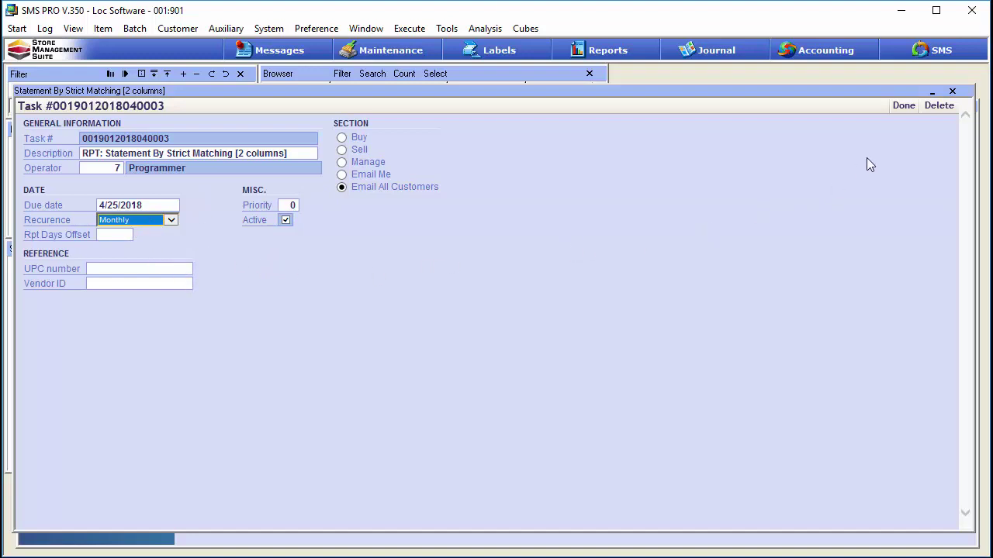
click(902, 107)
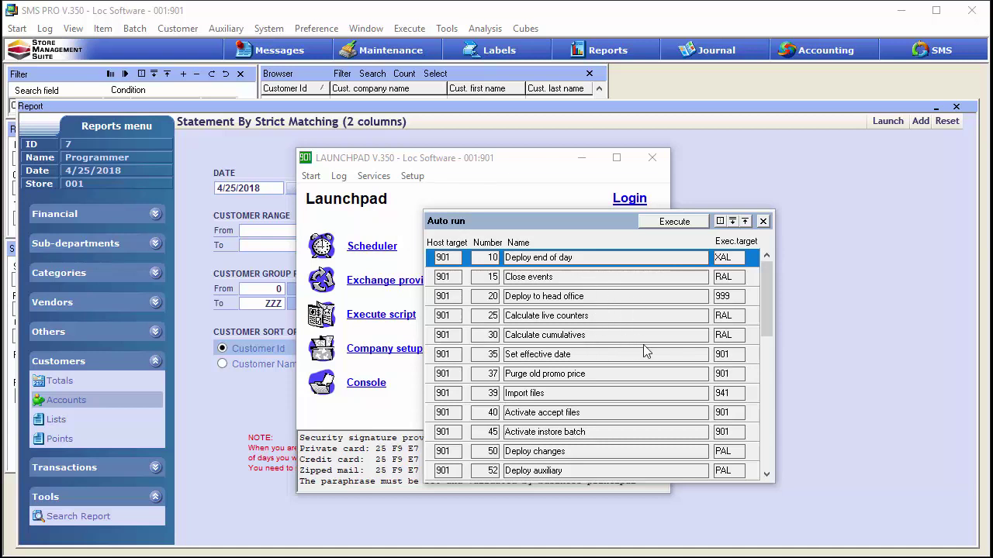
Run the Execute task and cube watch auto-run function and open the statement PDF attached to the resulting email.
drag(765, 311, 741, 461)
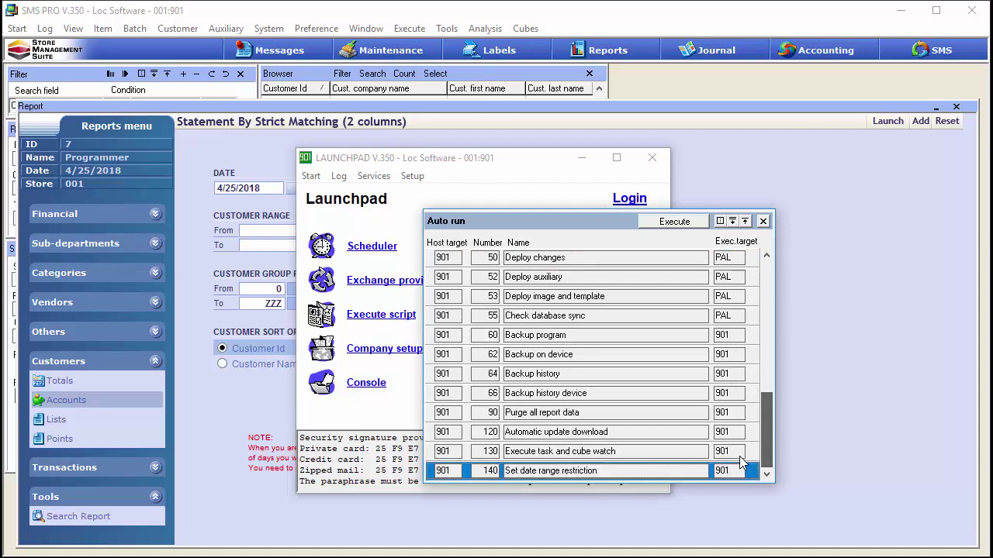
ctrl+click(588, 453)
click(588, 458)
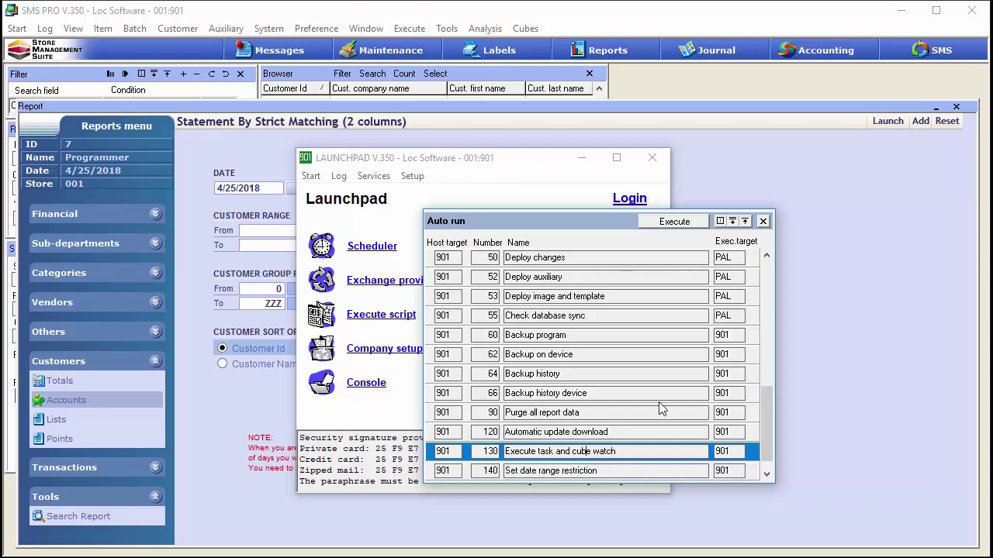
click(675, 225)
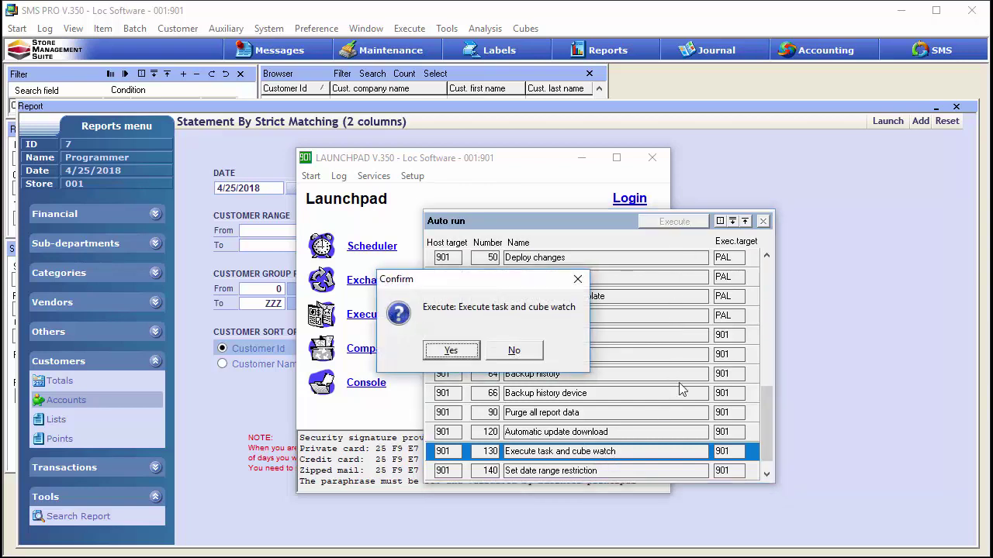
key(Return)
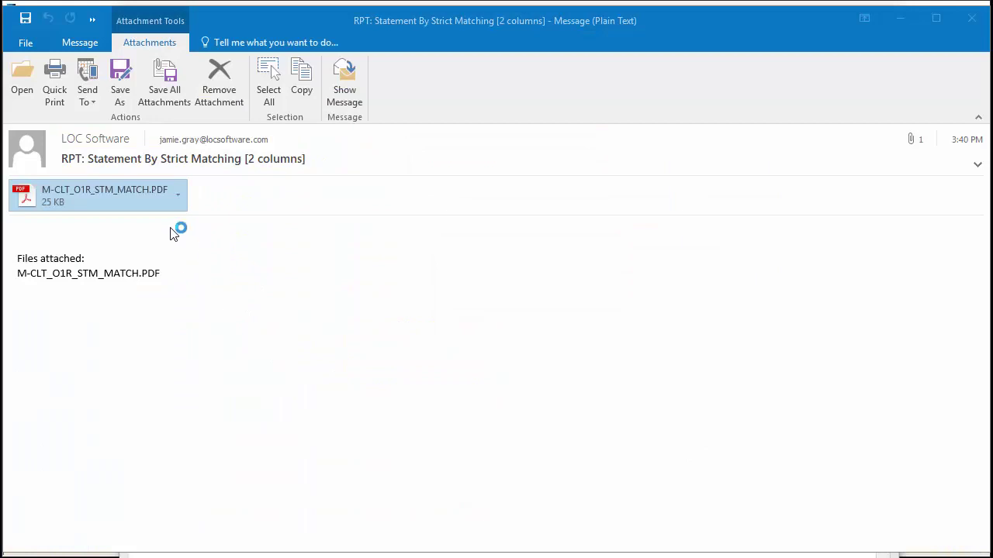
double_click(147, 194)
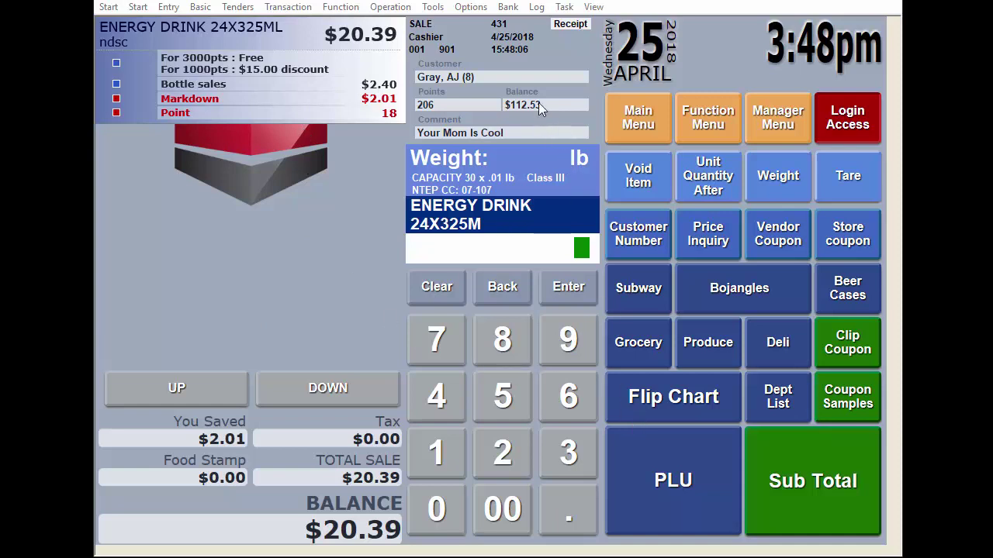
Add a $75.00 account payment to the customer's energy drink sale and tender the total in cash.
click(797, 488)
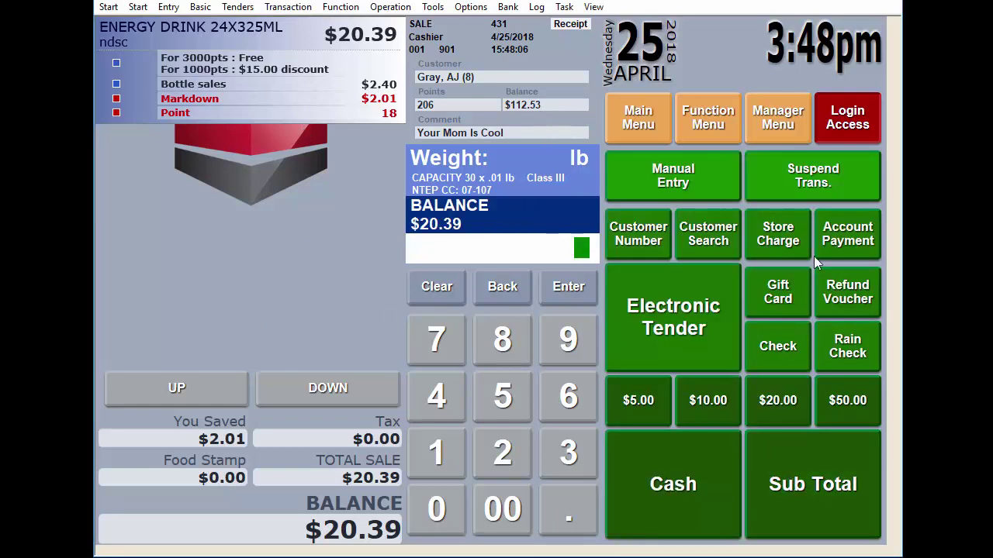
click(853, 240)
text(75.00)
click(574, 295)
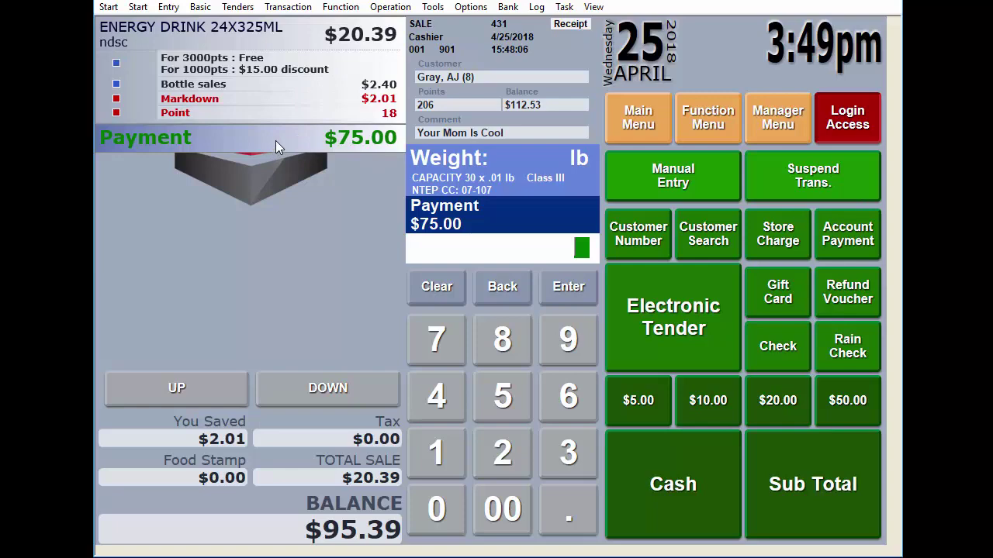
click(819, 493)
click(698, 508)
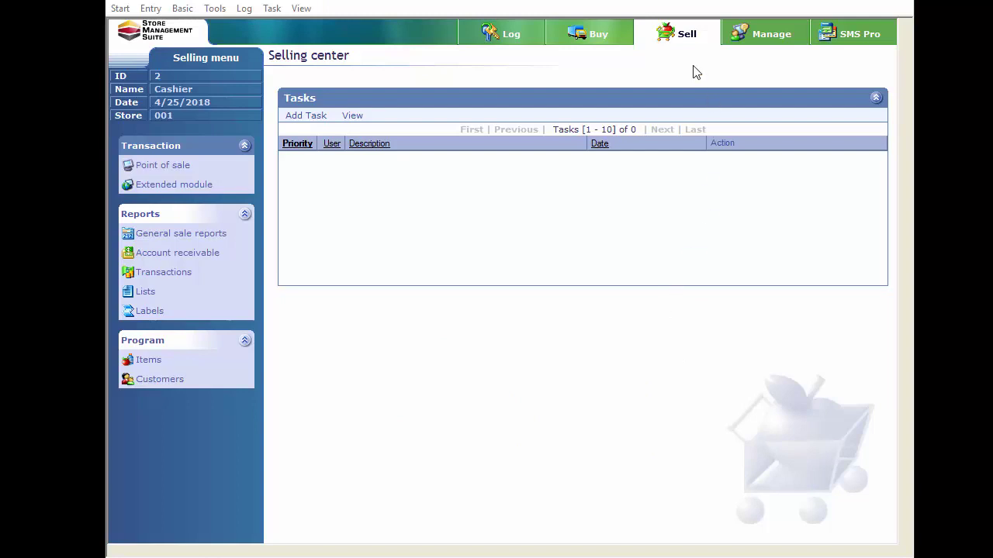
Open the extended module's receivable list and open the account of the customer with a $131.67 balance.
click(195, 187)
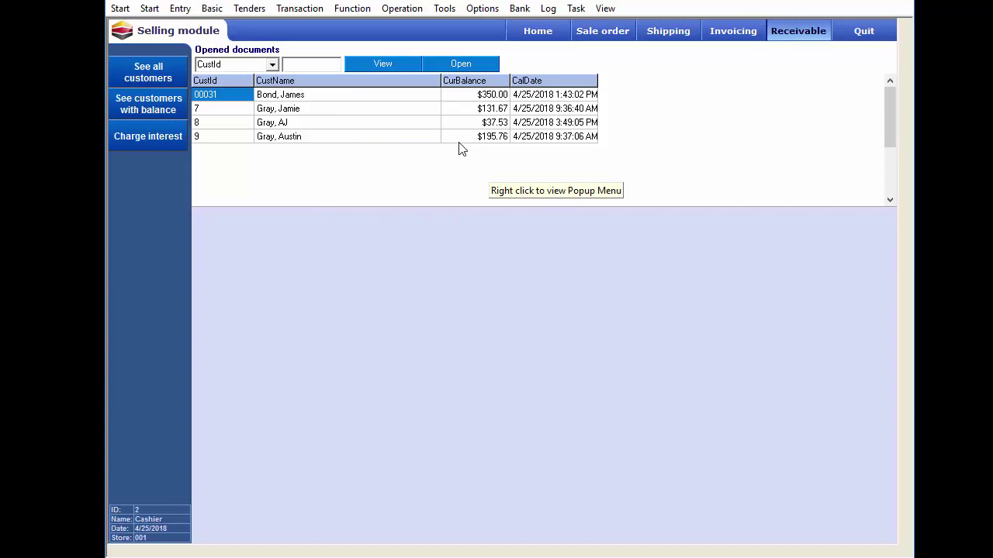
click(292, 109)
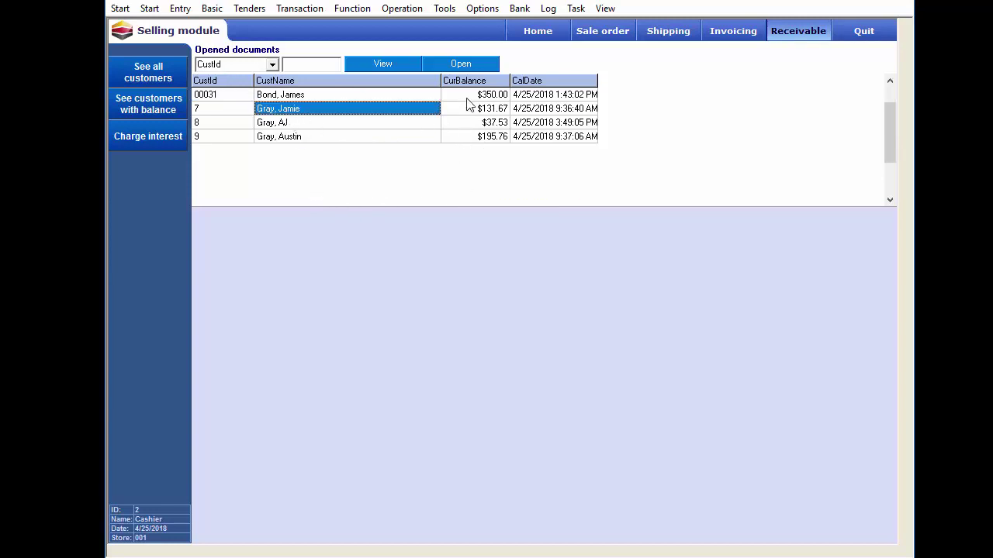
click(469, 66)
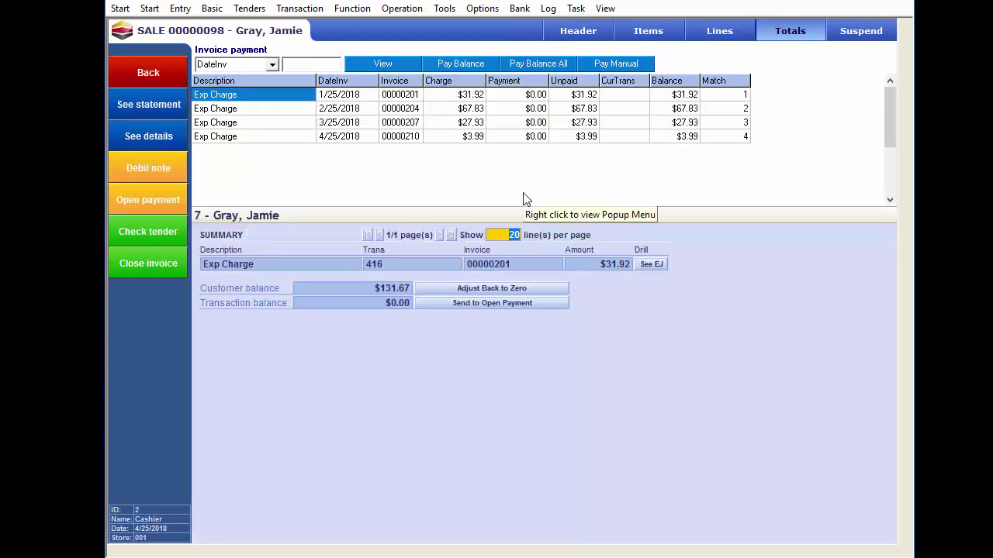
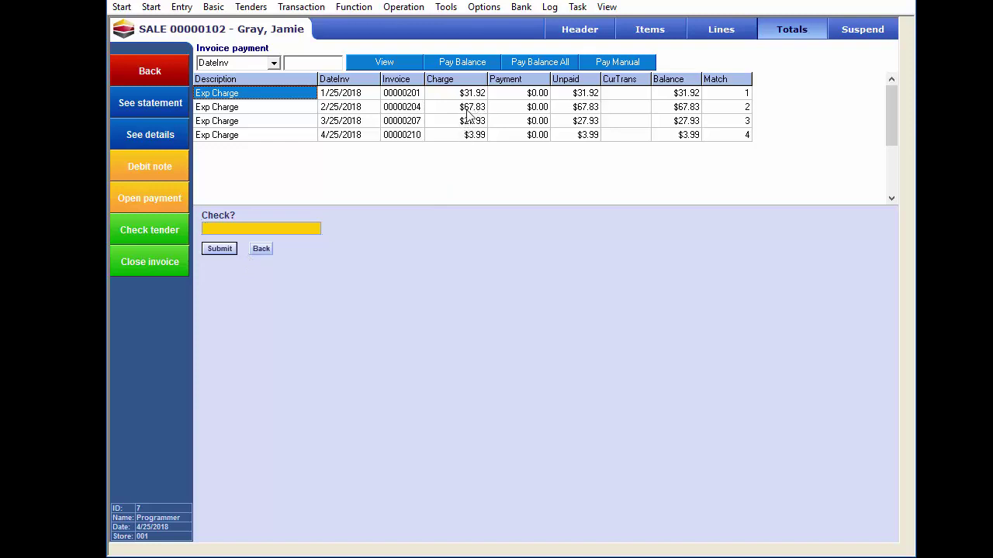
Enter a check tender of $67.83 and apply it to the full balance of the 2/25/2018 charge.
text(67.83)
key(Return)
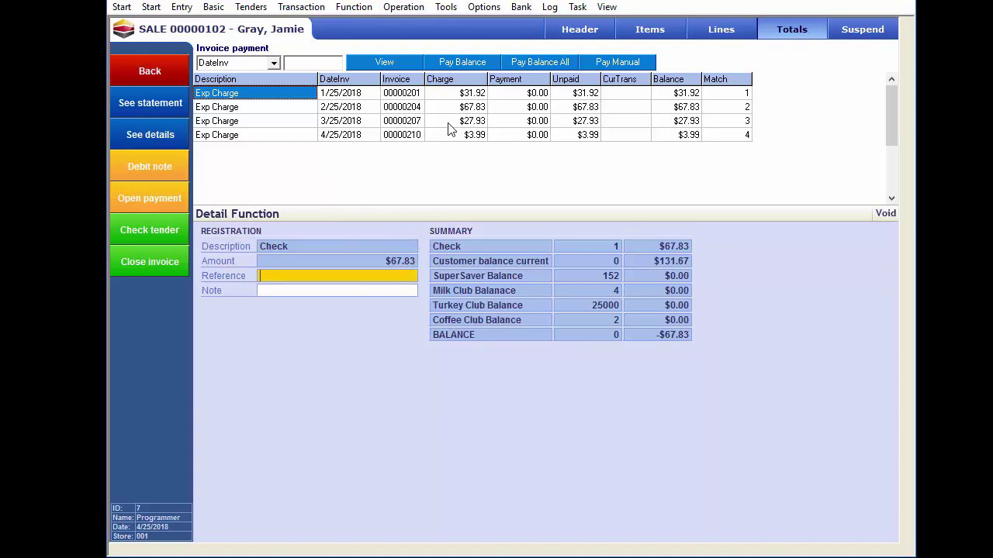
click(266, 113)
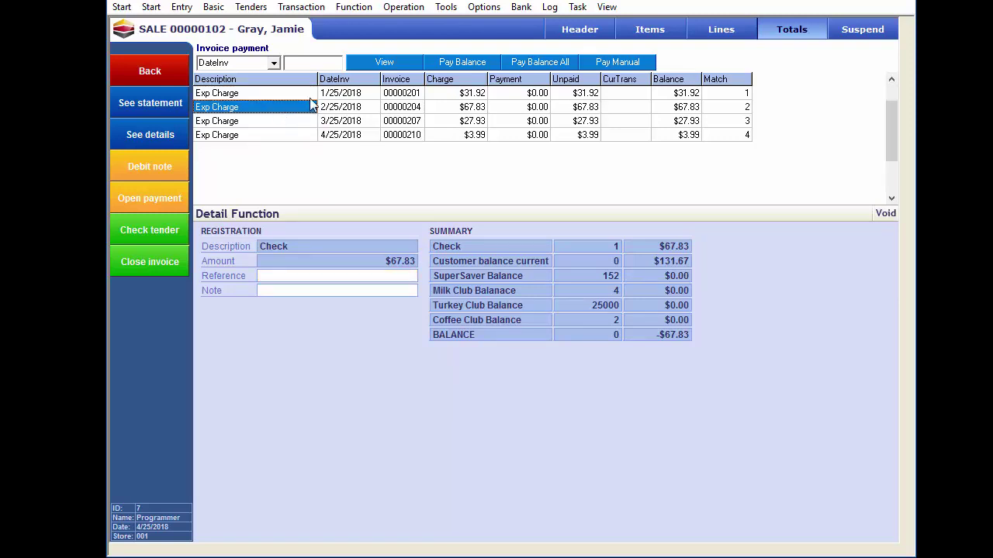
click(466, 62)
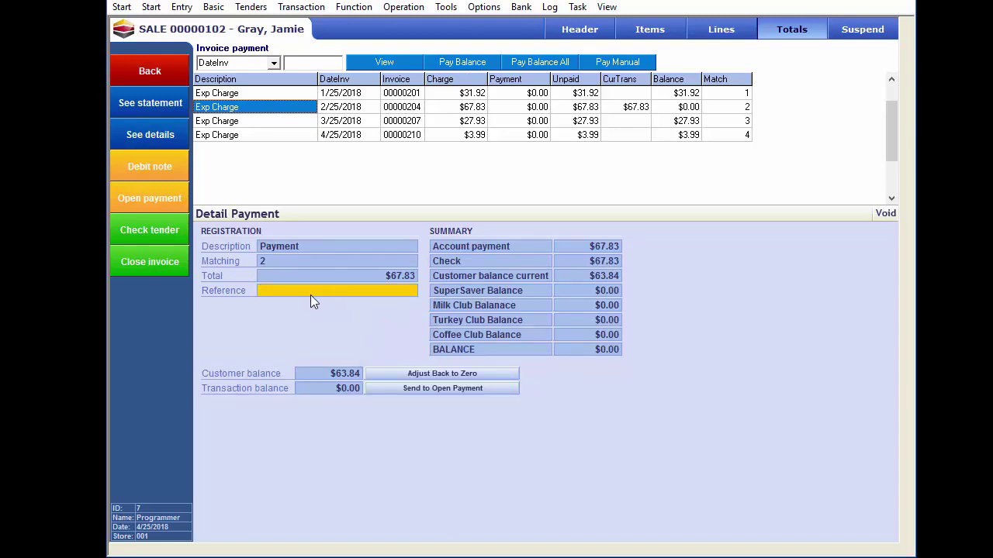
Set the payment reference to 1112, close the invoice and dismiss receipt printing.
text(1112)
key(Tab)
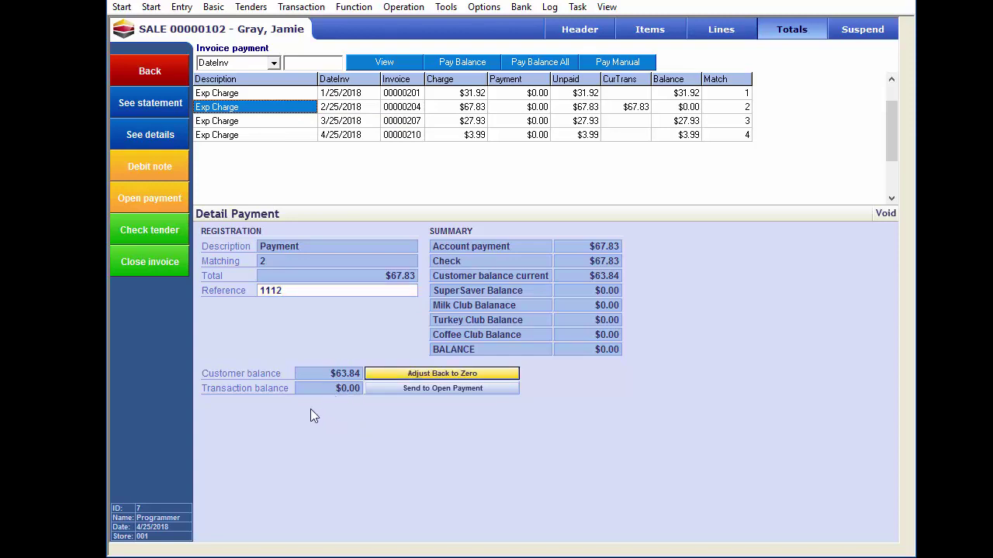
click(153, 261)
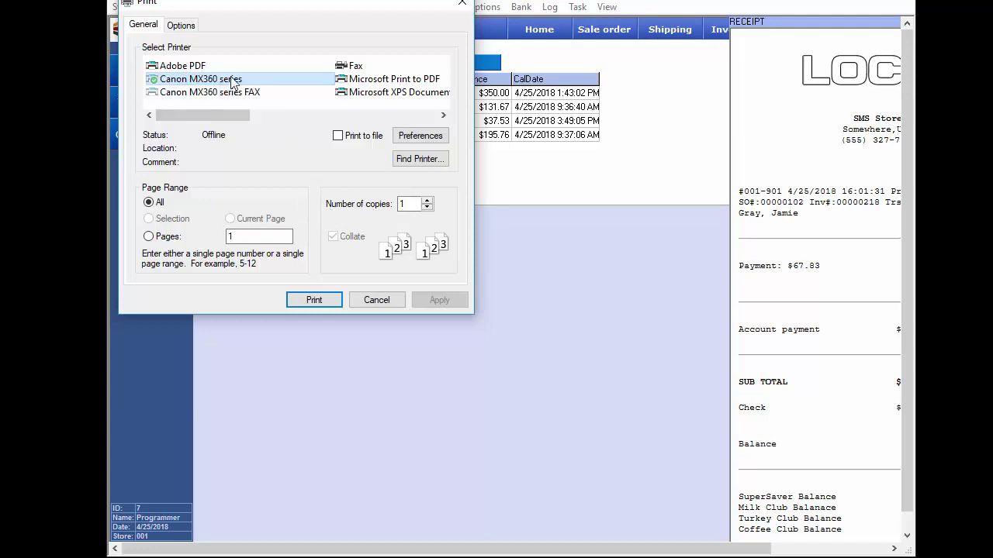
click(381, 303)
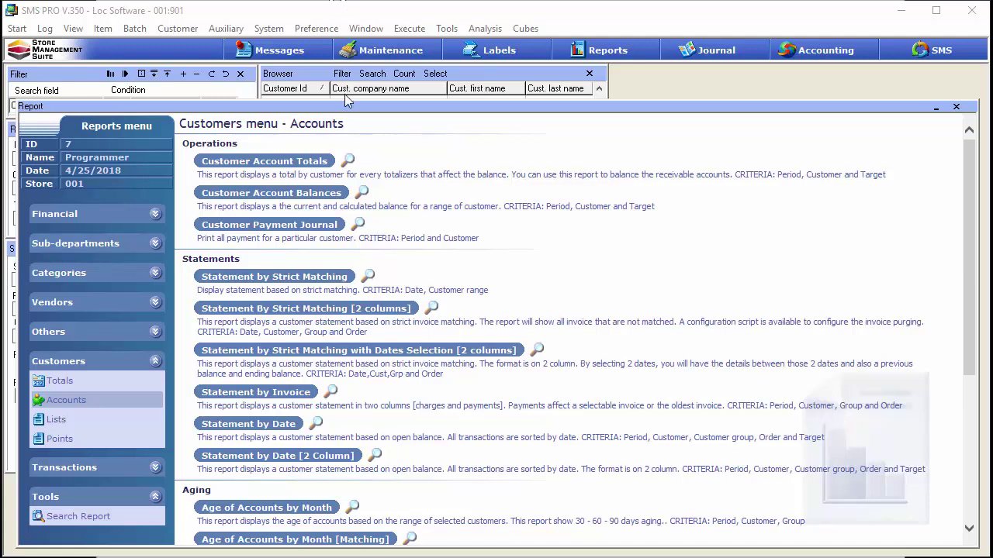
Examine the interest, terms and early payment discount of the $500 check/charge risk level behind the reports window.
drag(348, 105, 382, 253)
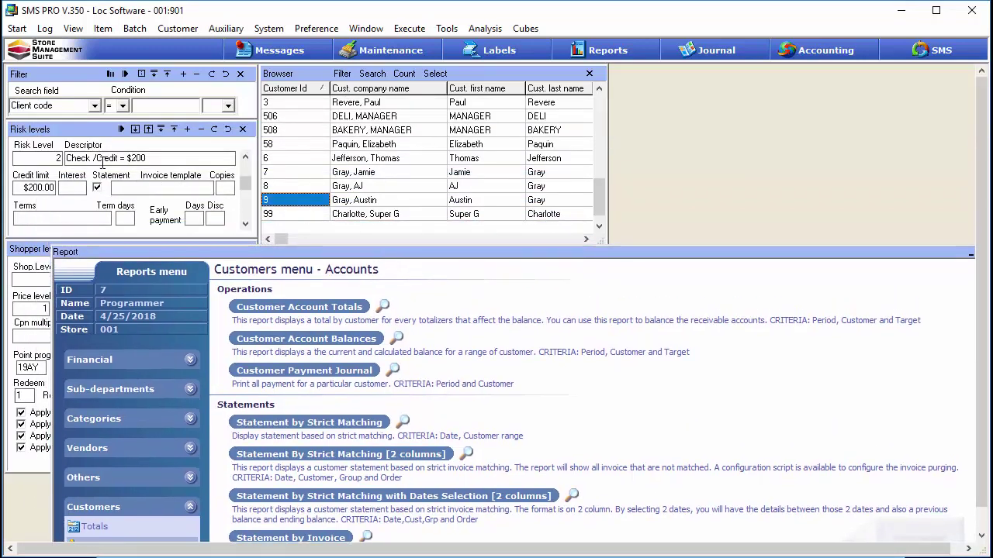
click(246, 224)
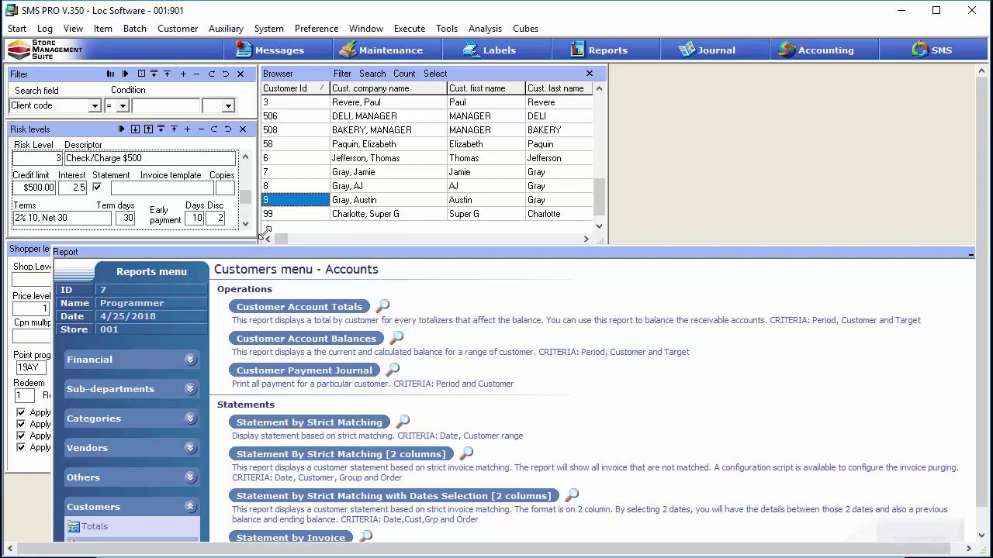
drag(338, 253, 301, 94)
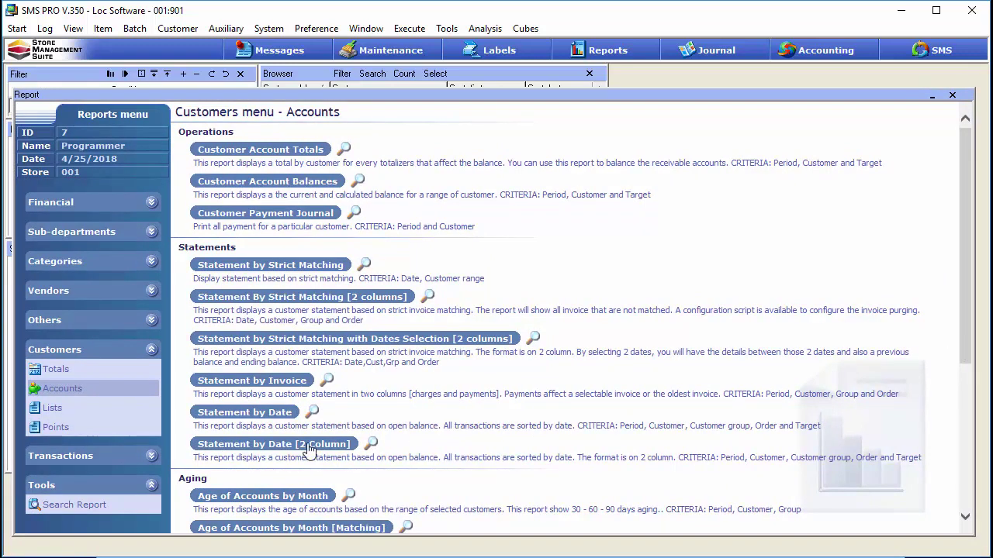
Run the Age of Accounts by Month report for a limited range of customer IDs.
drag(969, 354, 976, 469)
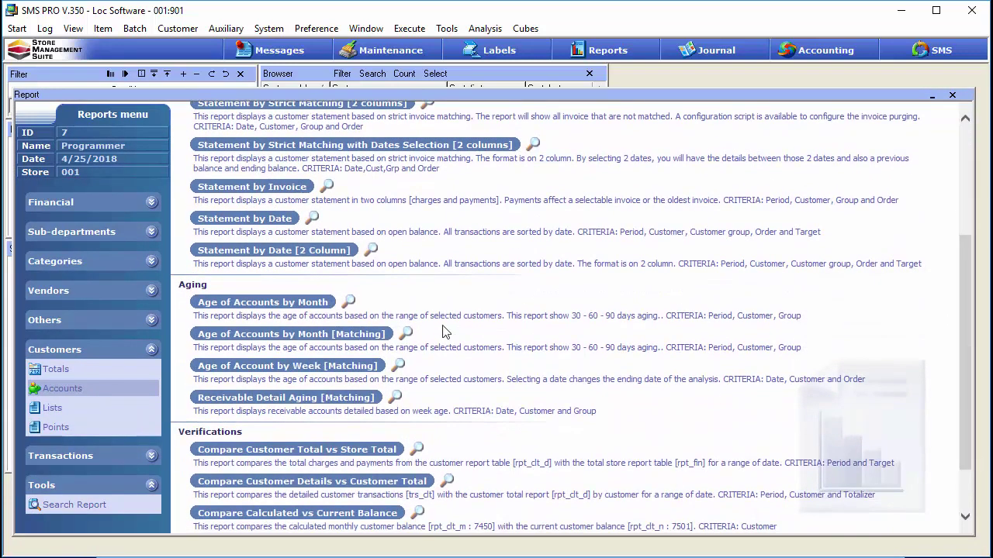
click(281, 310)
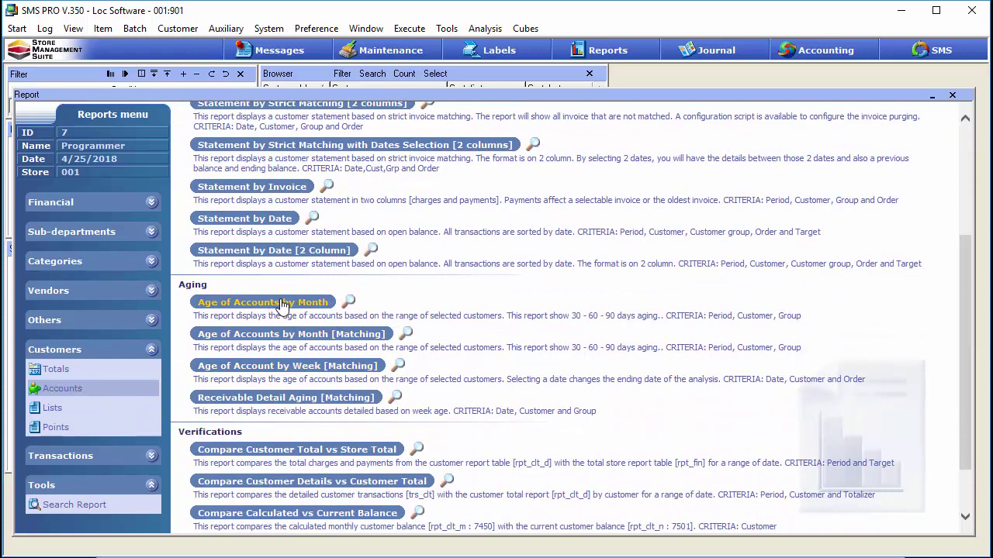
click(322, 232)
text(7)
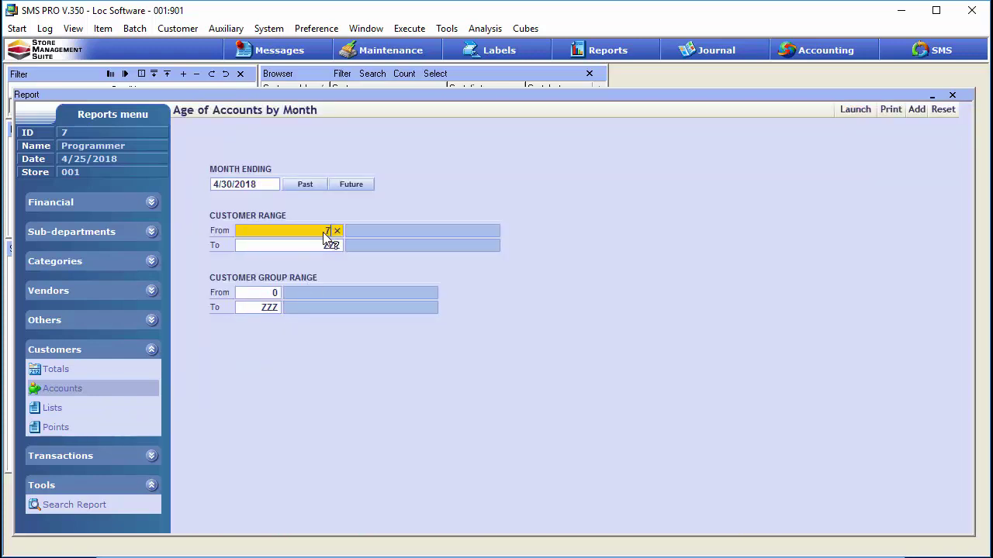
key(Return)
text(8)
key(Return)
click(855, 109)
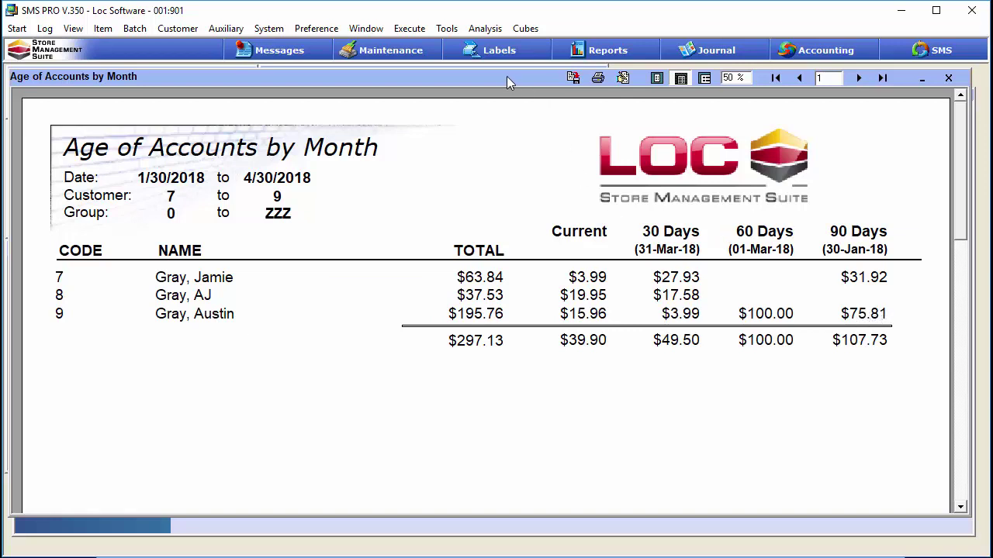
Switch to the selling center and open the extended module's receivable list.
click(903, 15)
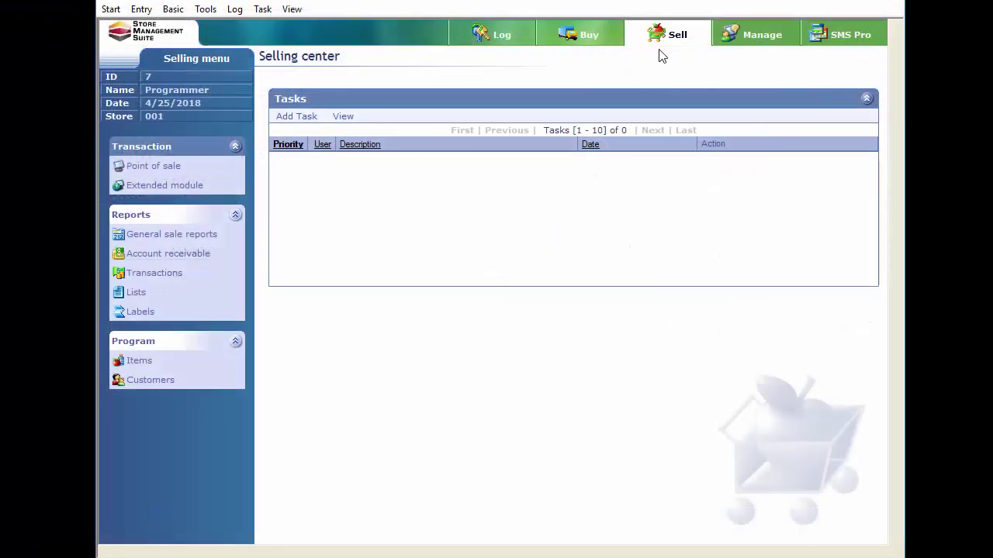
click(201, 189)
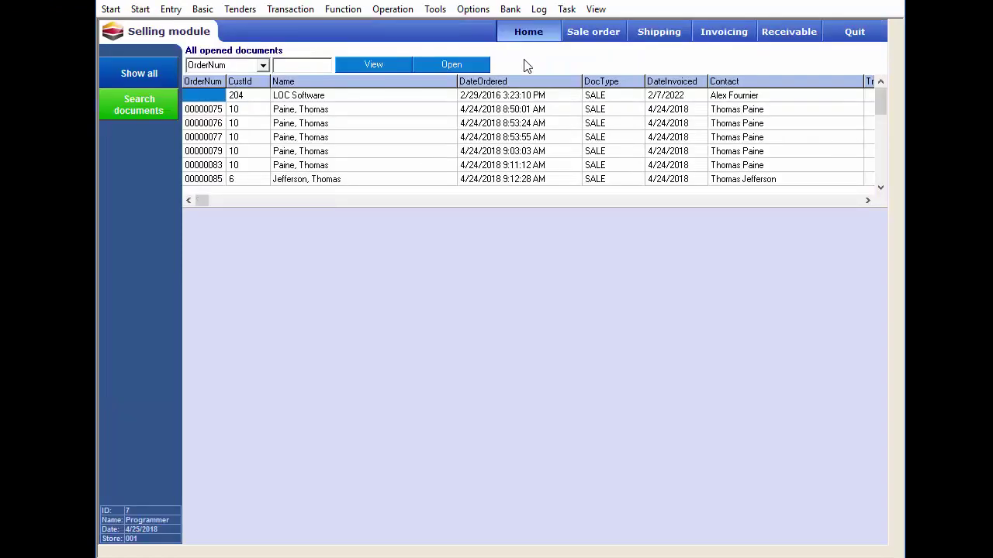
click(783, 39)
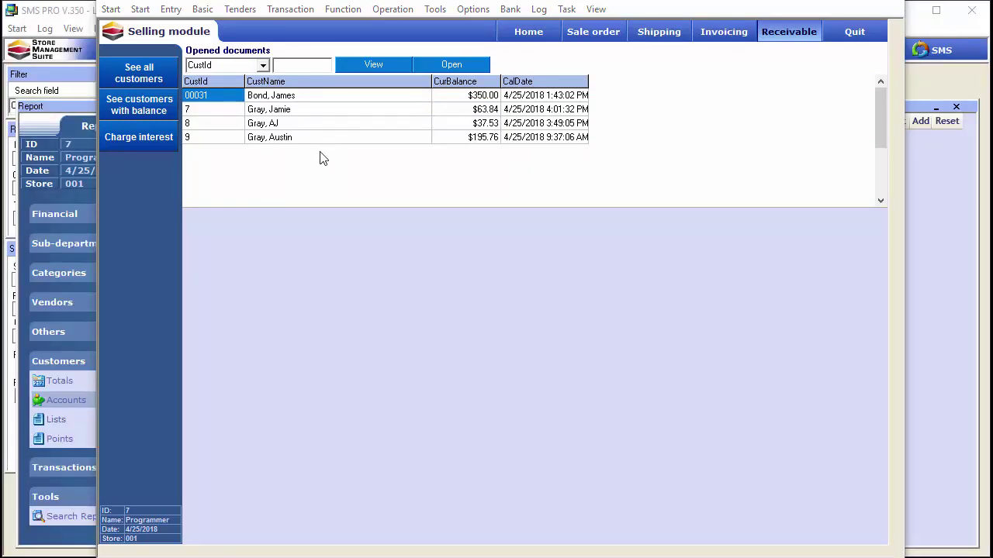
Launch the interest calculation dated 4/25/2018 and charge the interest to the overdue customer's account.
click(138, 147)
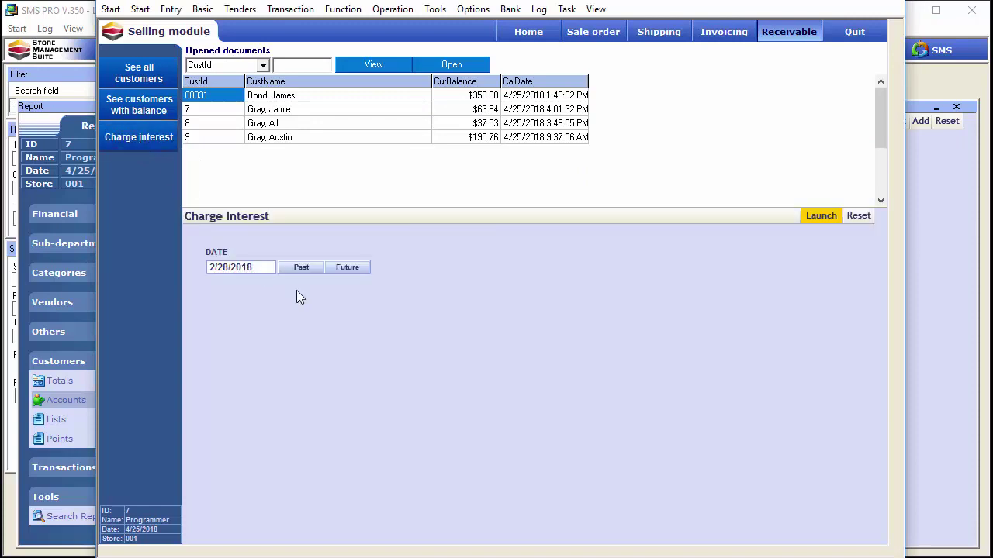
click(268, 268)
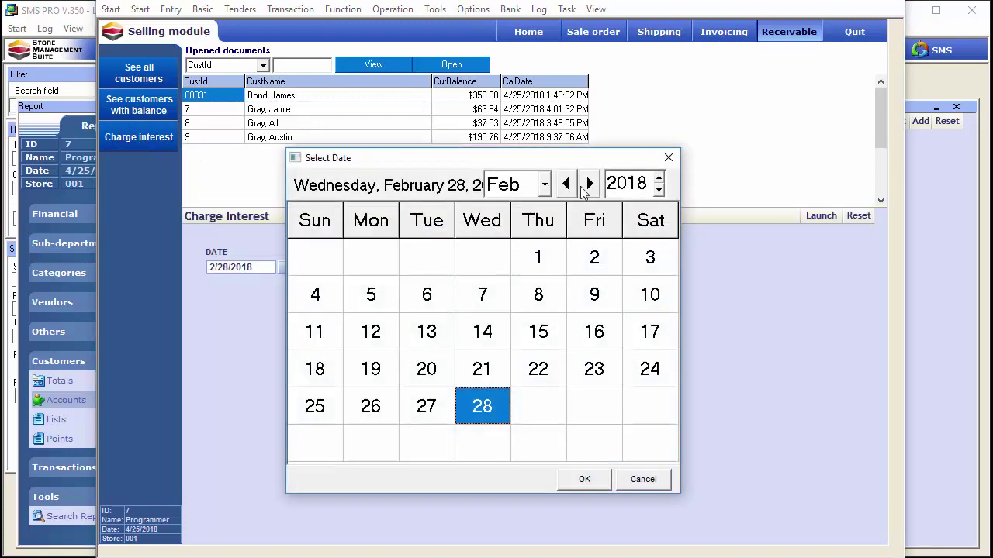
click(590, 184)
click(590, 183)
click(482, 365)
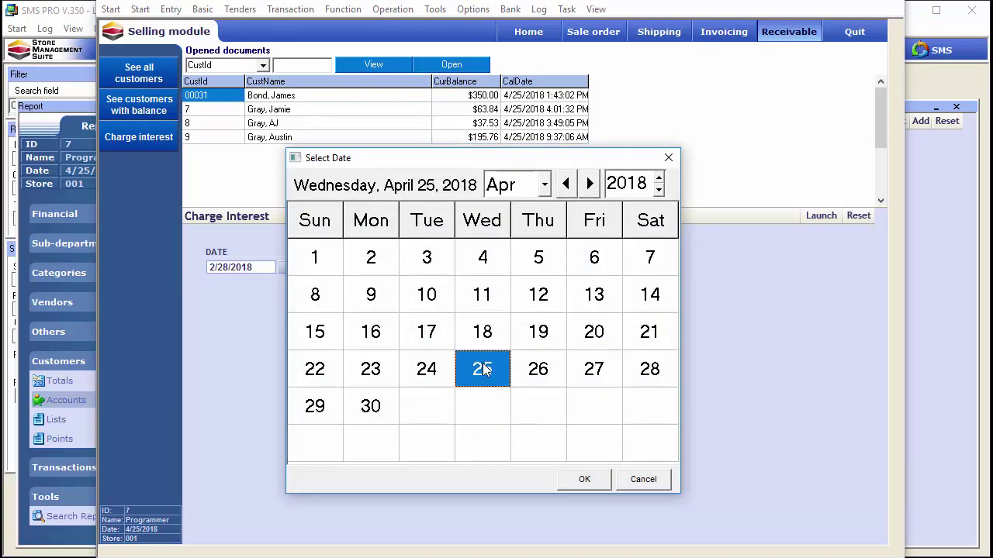
click(577, 484)
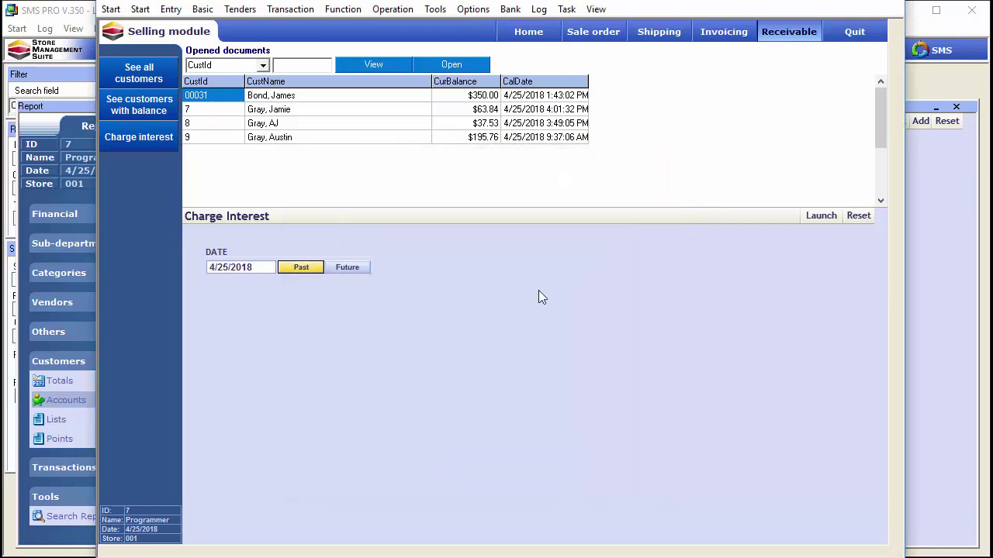
click(820, 220)
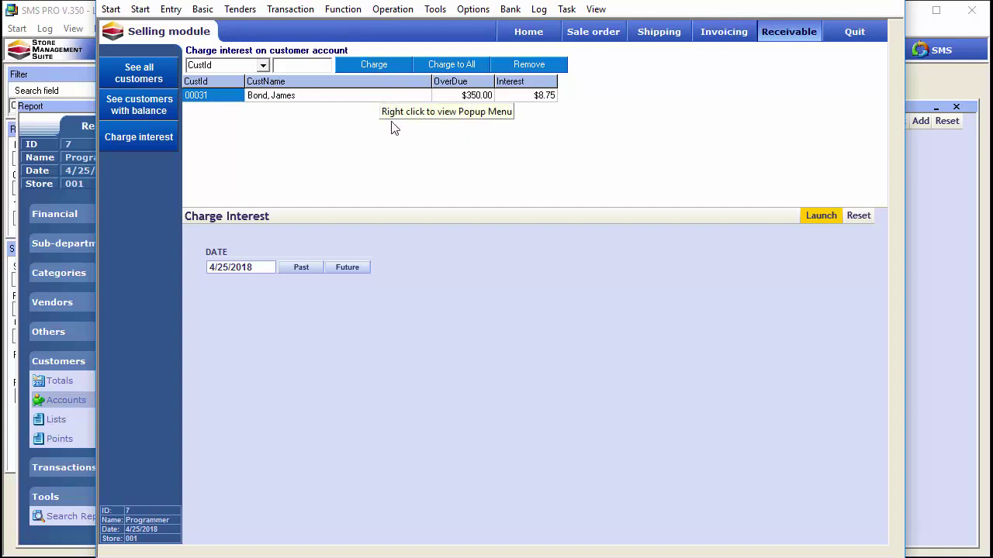
click(370, 64)
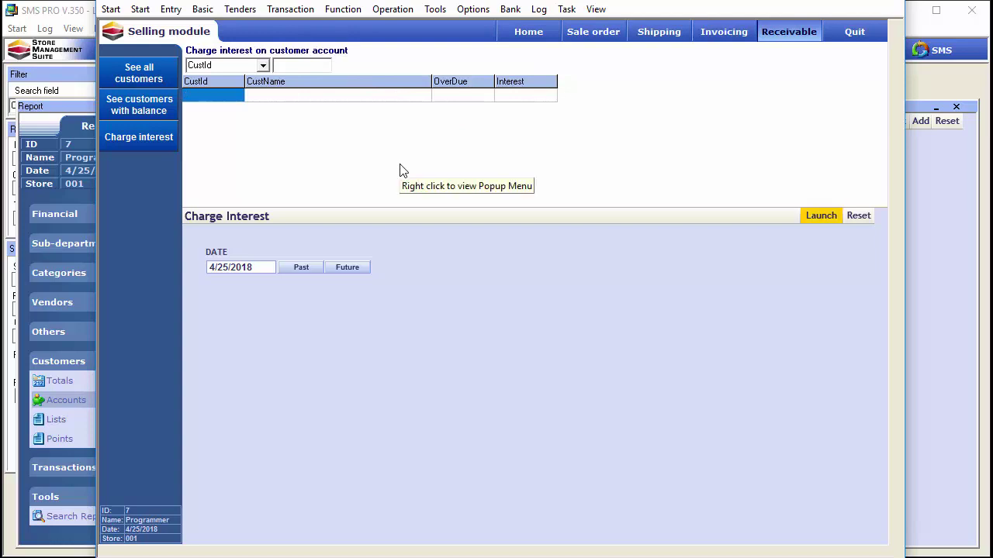